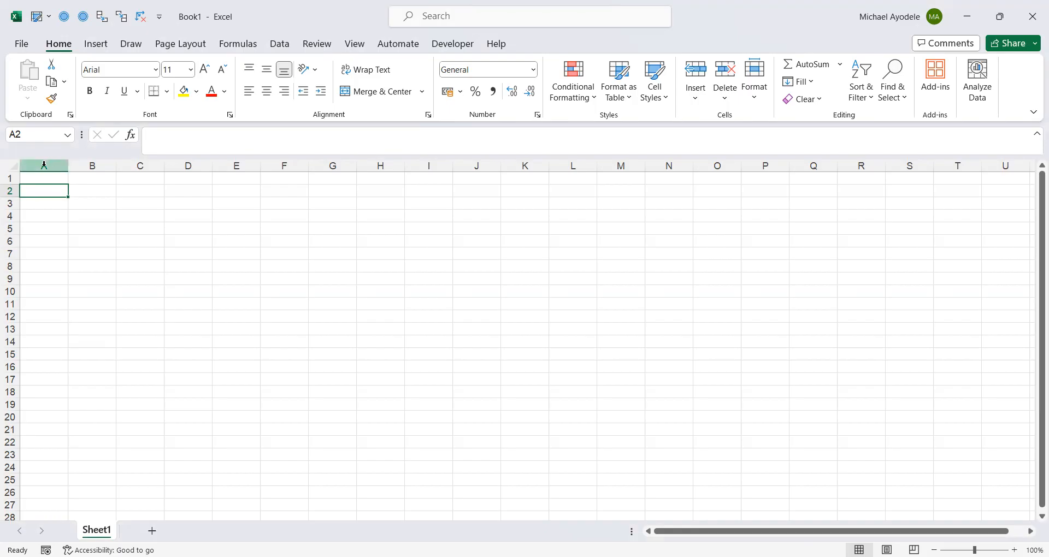
Select columns A through C and narrow them all to a small width
{"action": "left_click", "coordinate": [41, 167]}
{"action": "left_click_drag", "start_coordinate": [41, 166], "coordinate": [146, 177]}
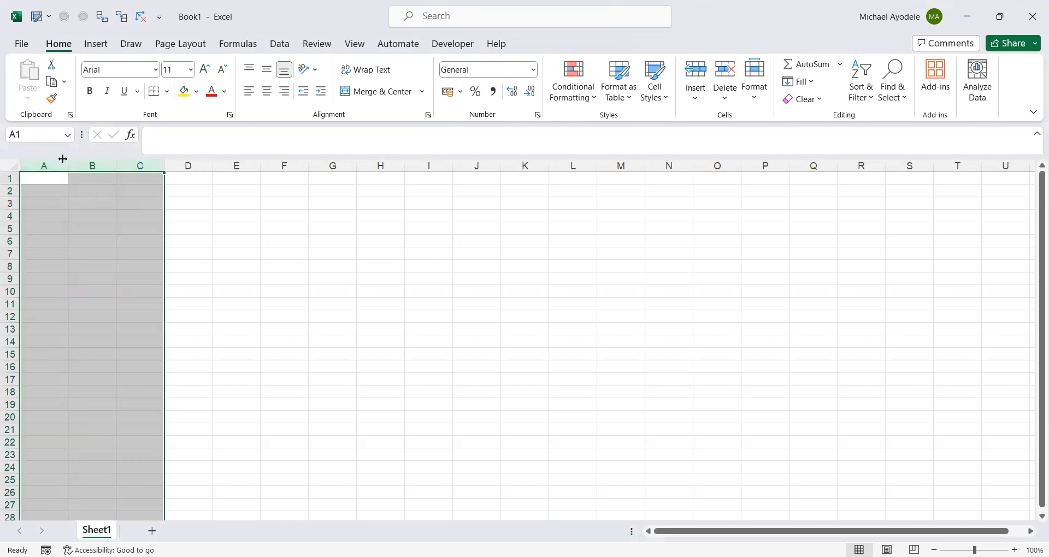
{"action": "left_click_drag", "start_coordinate": [68, 165], "coordinate": [37, 165]}
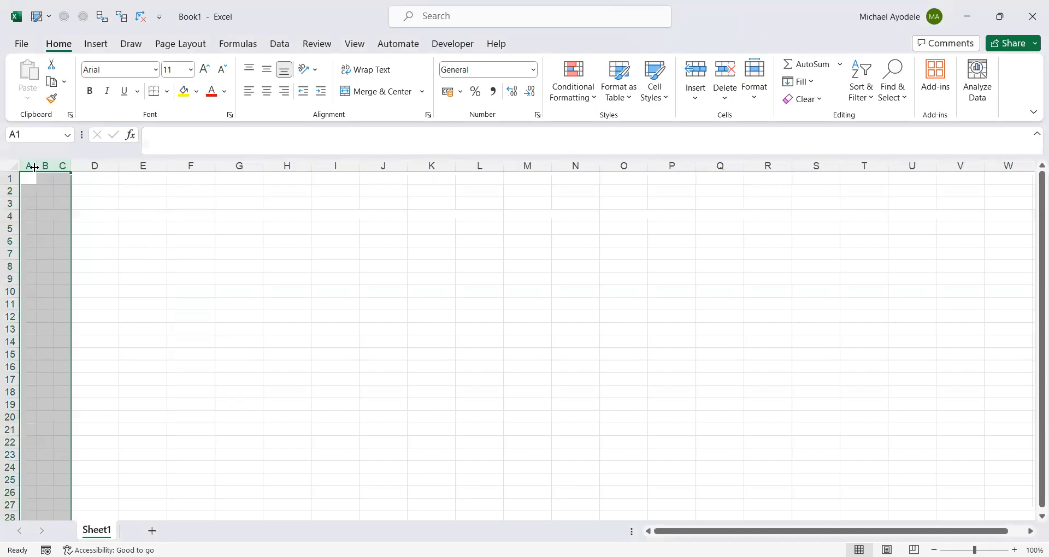
{"action": "left_click", "coordinate": [89, 201]}
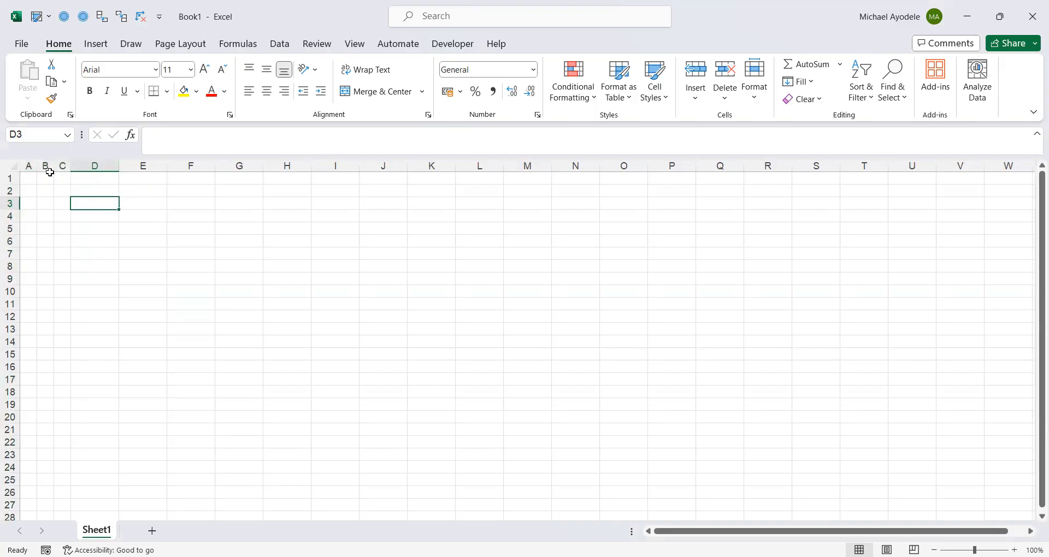
{"action": "left_click", "coordinate": [55, 239]}
{"action": "left_click", "coordinate": [144, 267]}
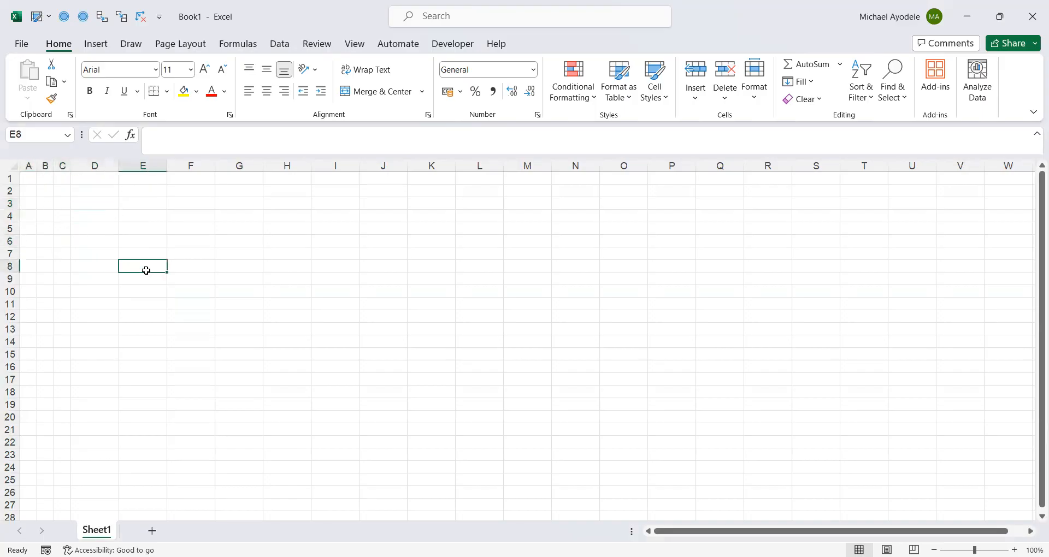
{"action": "left_click", "coordinate": [67, 198]}
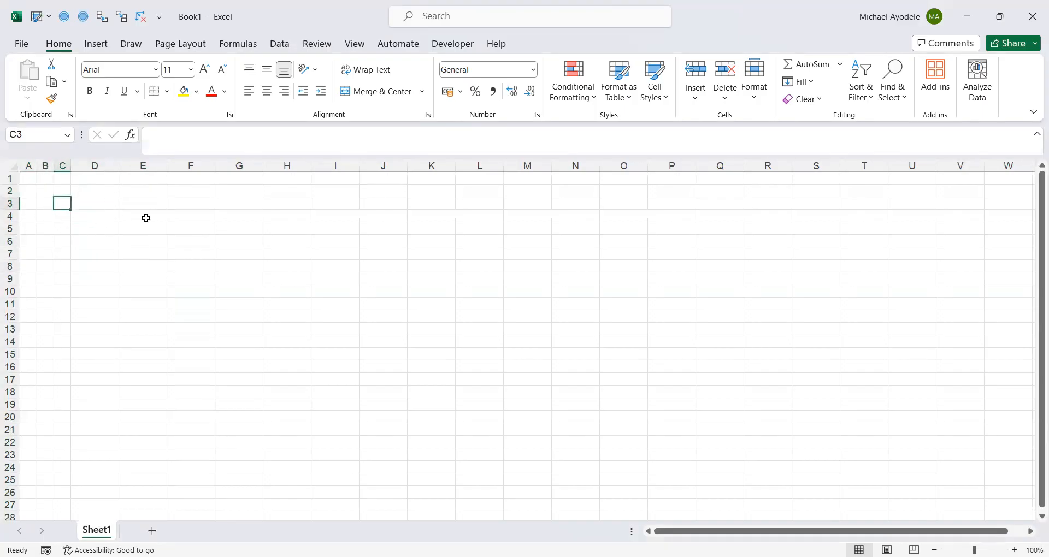
{"action": "left_click", "coordinate": [243, 240]}
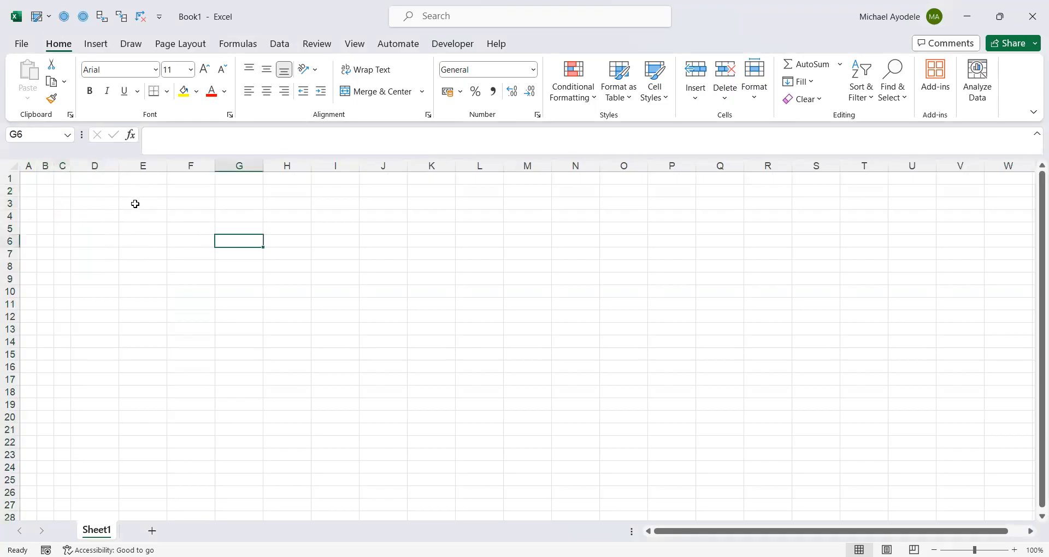
{"action": "left_click_drag", "start_coordinate": [73, 195], "coordinate": [439, 279]}
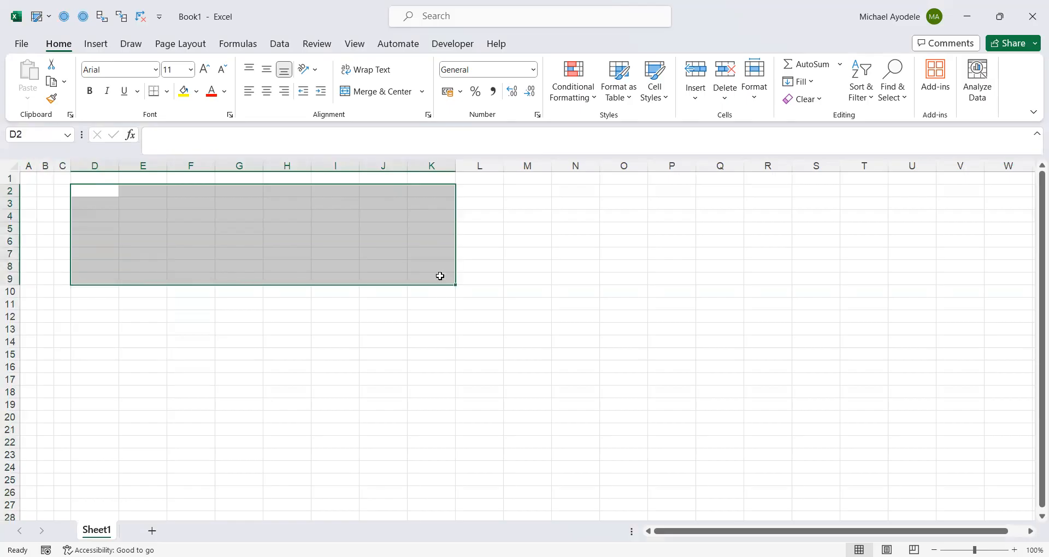
{"action": "left_click", "coordinate": [294, 325]}
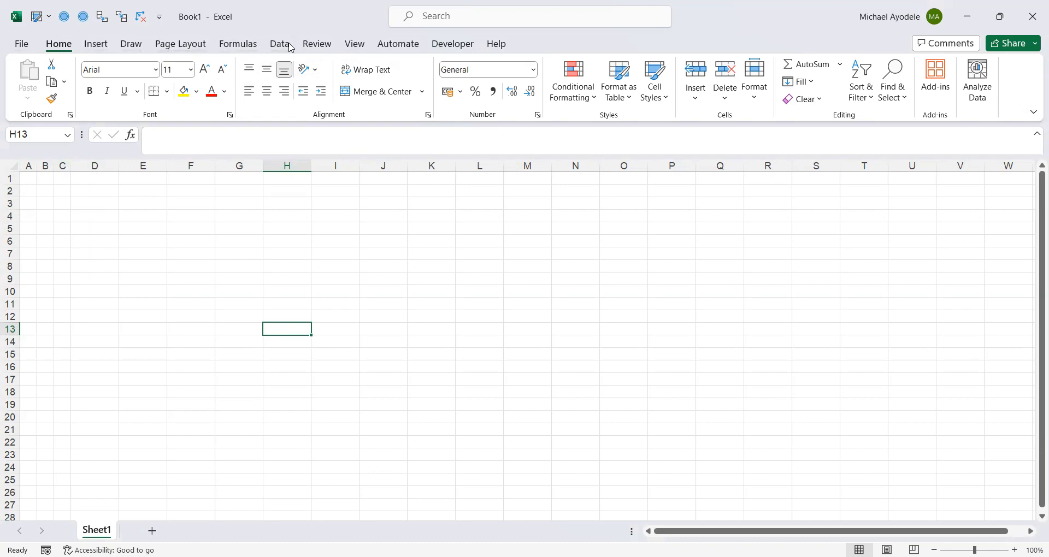
Turn off gridlines for the worksheet
{"action": "left_click", "coordinate": [356, 47]}
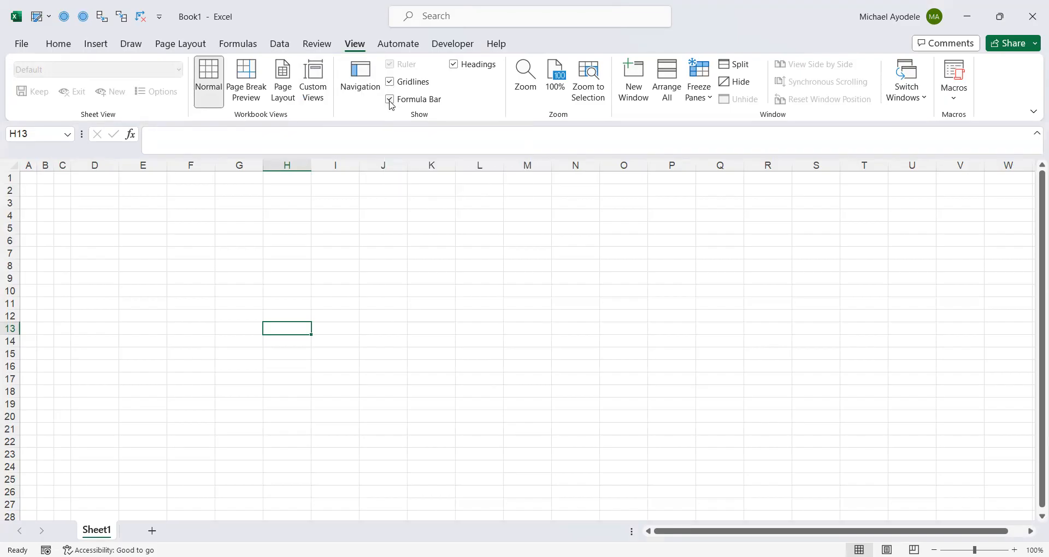
{"action": "left_click", "coordinate": [390, 82]}
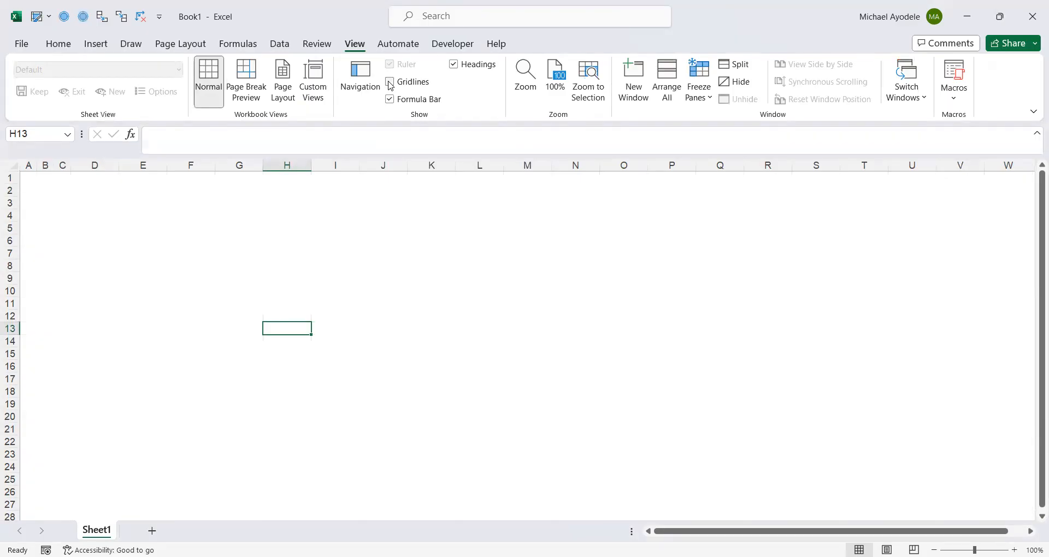
{"action": "left_click", "coordinate": [147, 239]}
{"action": "left_click", "coordinate": [63, 201]}
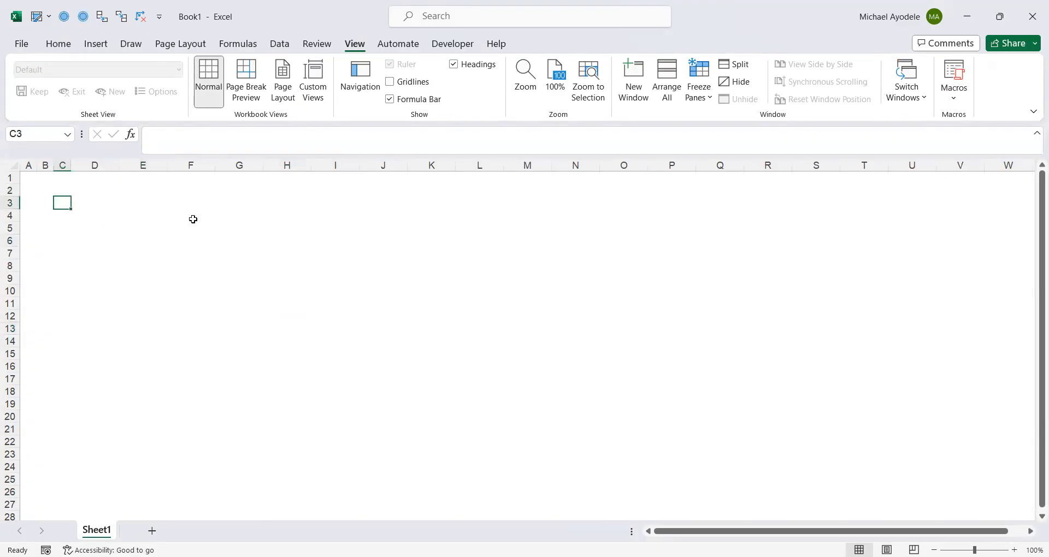
{"action": "left_click", "coordinate": [178, 263]}
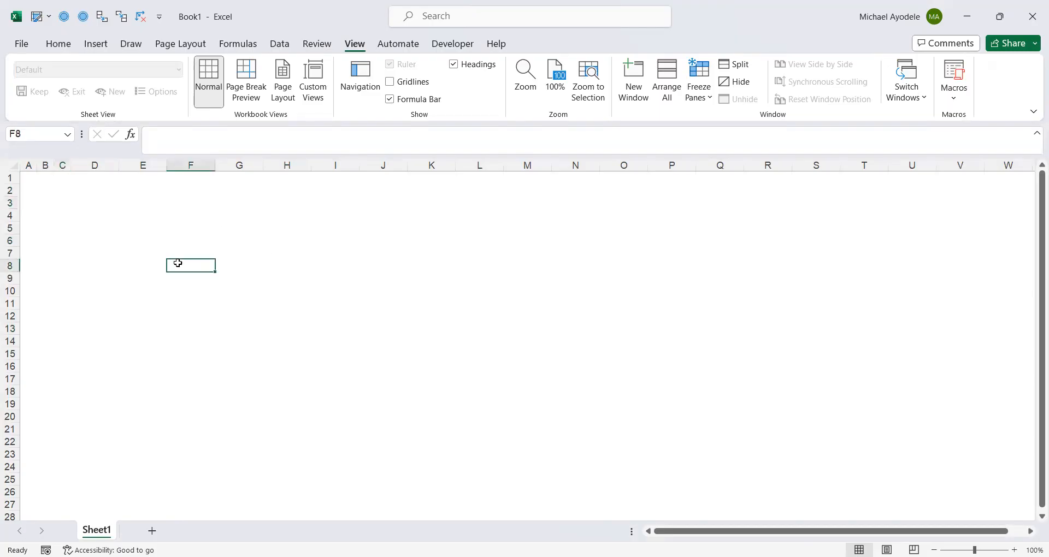
{"action": "left_click", "coordinate": [123, 225]}
{"action": "left_click", "coordinate": [88, 228]}
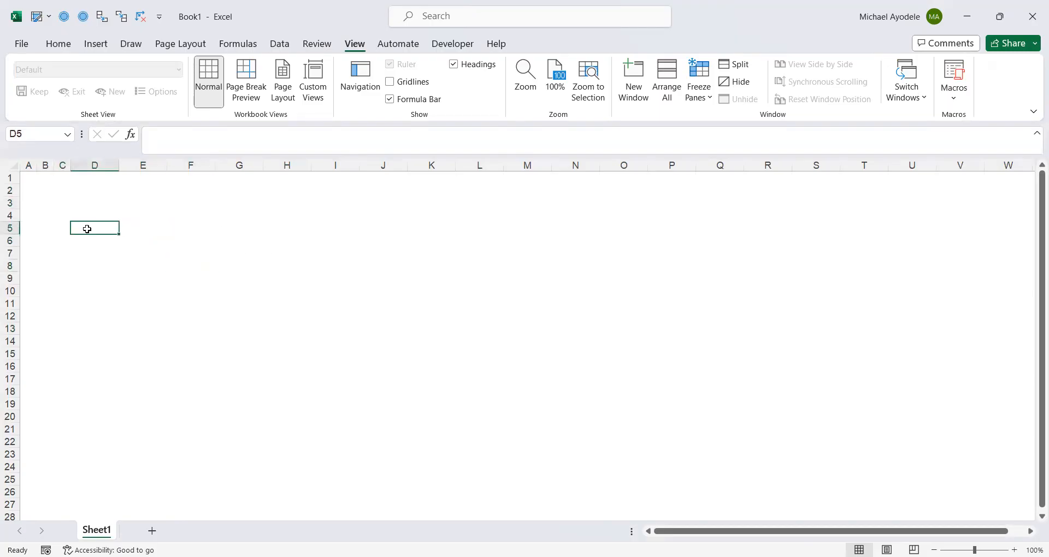
{"action": "left_click", "coordinate": [66, 210]}
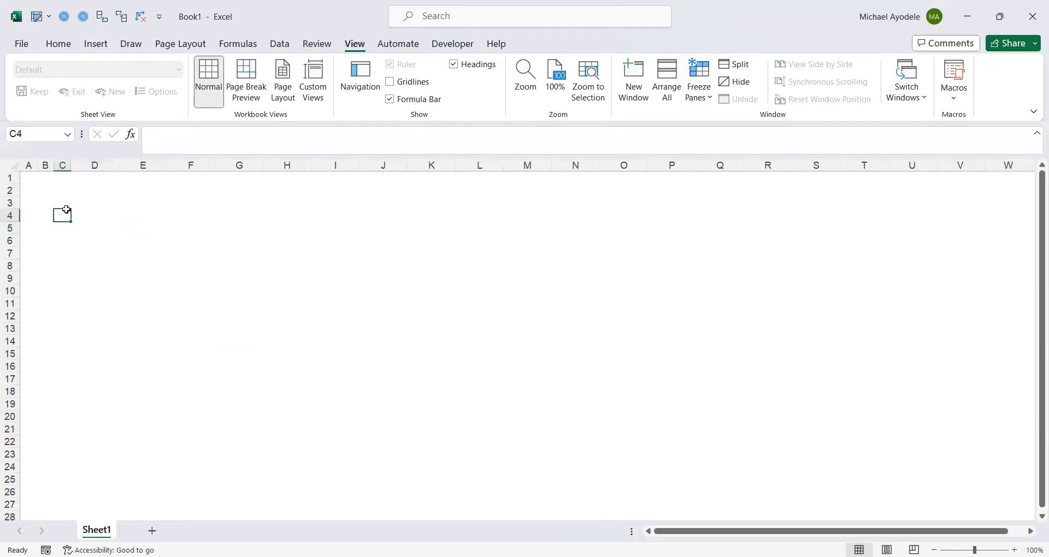
{"action": "left_click", "coordinate": [73, 243]}
{"action": "left_click", "coordinate": [59, 201]}
{"action": "left_click", "coordinate": [67, 224]}
Narrow column A slightly further
{"action": "left_click", "coordinate": [48, 207]}
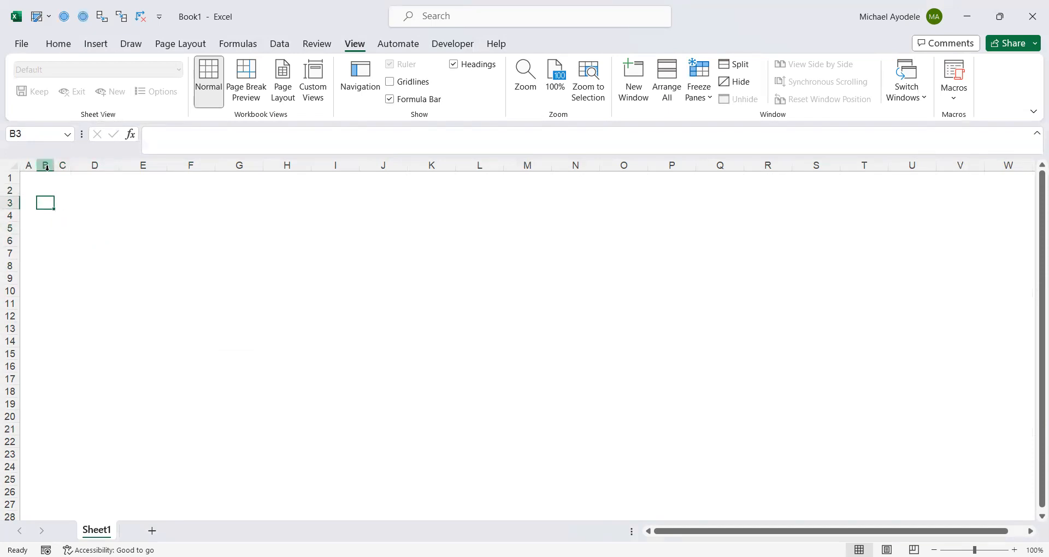
{"action": "left_click_drag", "start_coordinate": [36, 165], "coordinate": [32, 165]}
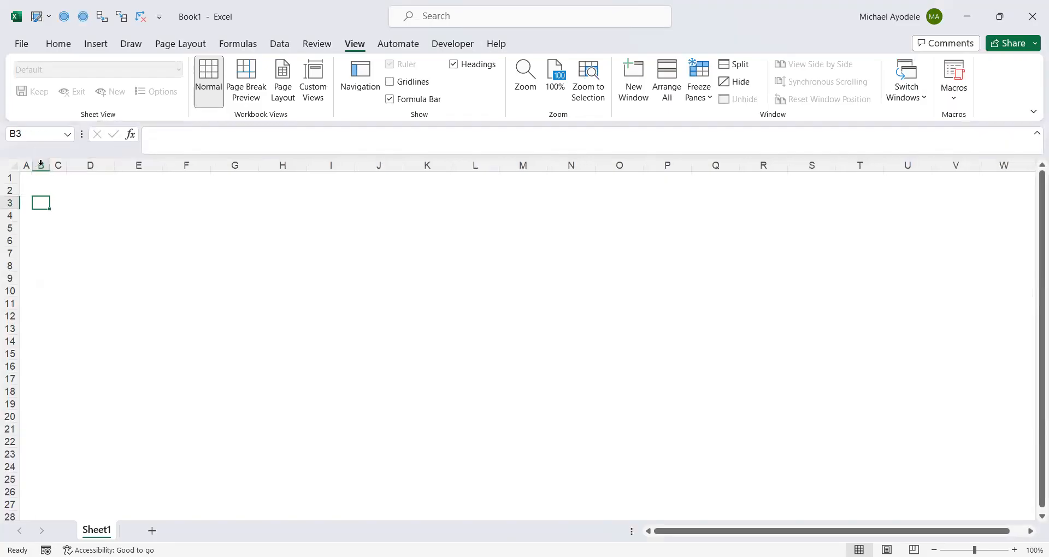
{"action": "left_click", "coordinate": [69, 195]}
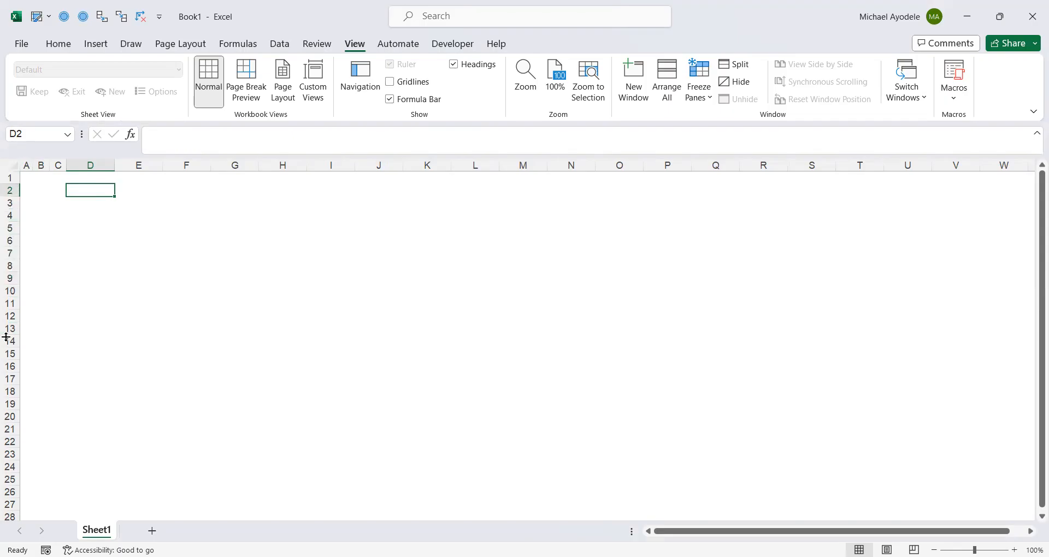
{"action": "left_click", "coordinate": [9, 291]}
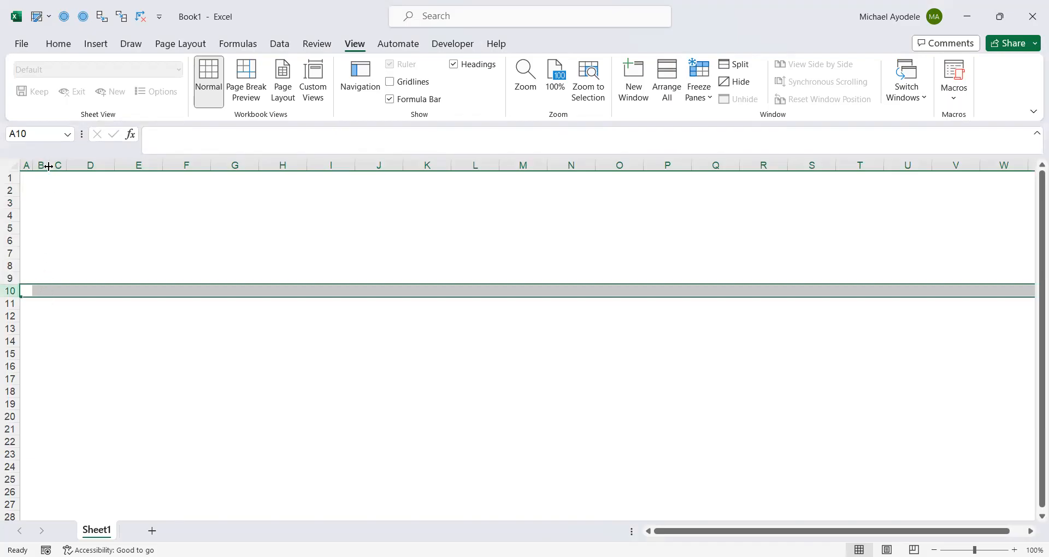
{"action": "left_click", "coordinate": [39, 290]}
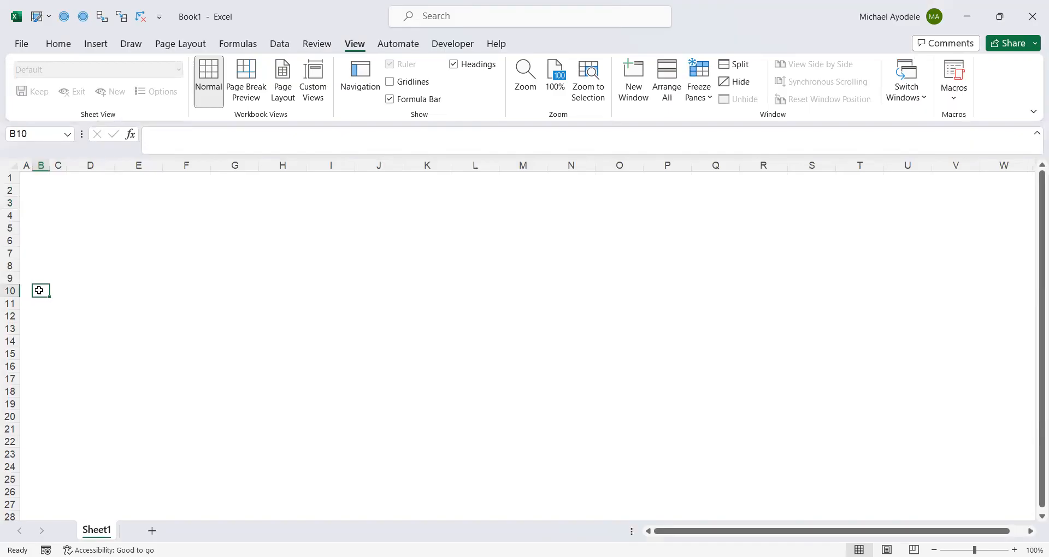
{"action": "left_click", "coordinate": [62, 292]}
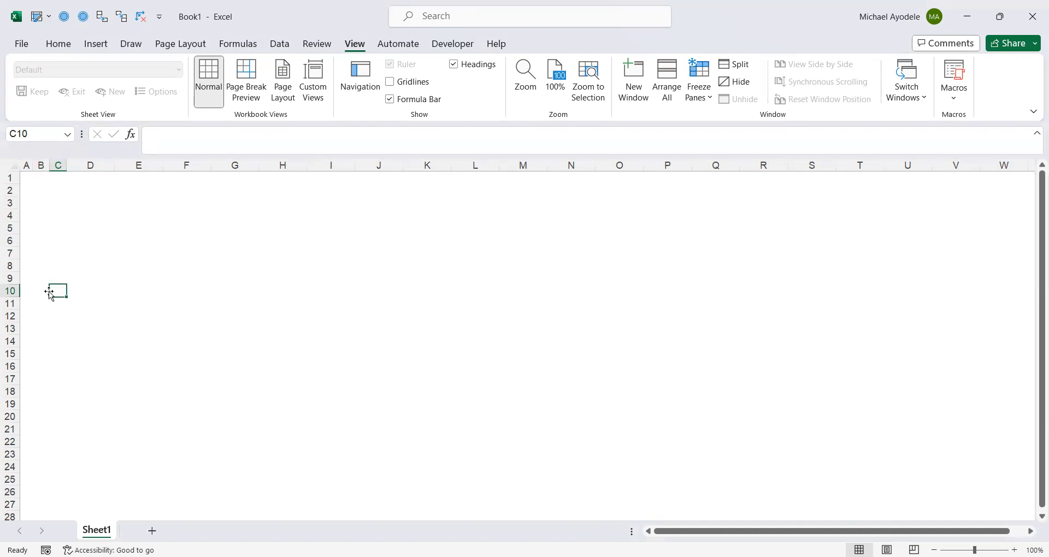
{"action": "left_click", "coordinate": [39, 287]}
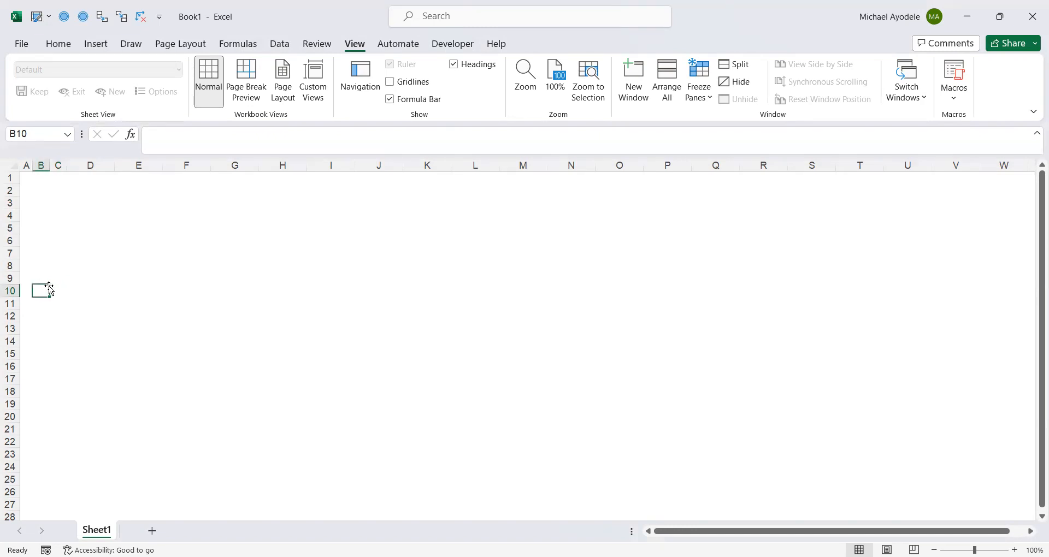
{"action": "left_click", "coordinate": [67, 284]}
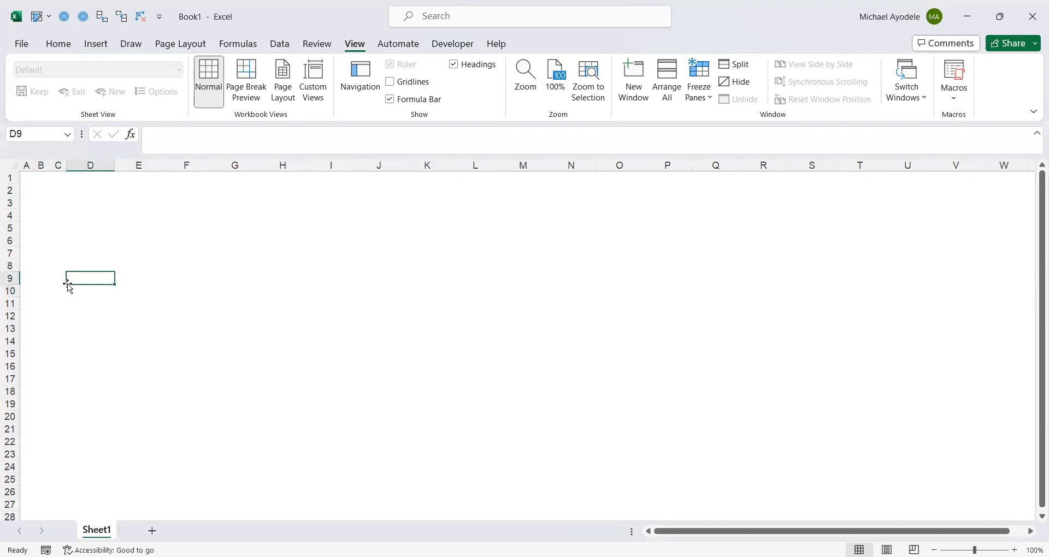
{"action": "left_click", "coordinate": [60, 278]}
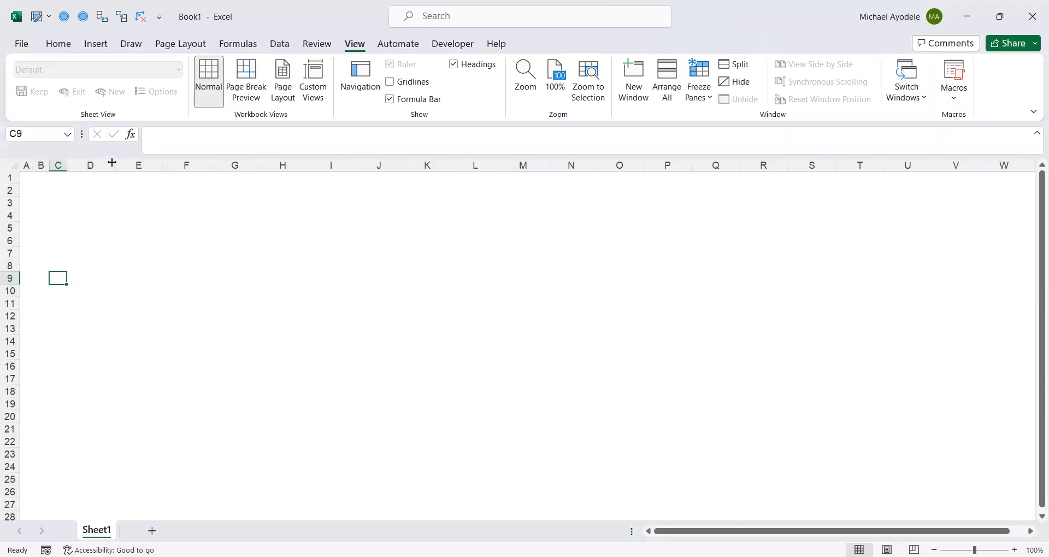
Widen column D to a width of about 47.80
{"action": "left_click_drag", "start_coordinate": [112, 163], "coordinate": [300, 165]}
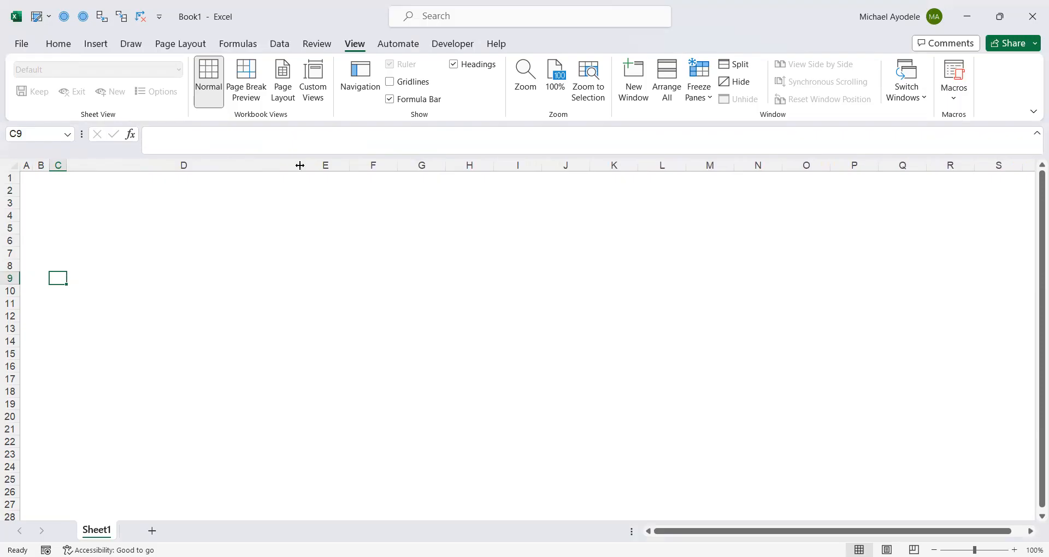
{"action": "left_click_drag", "start_coordinate": [300, 165], "coordinate": [332, 165]}
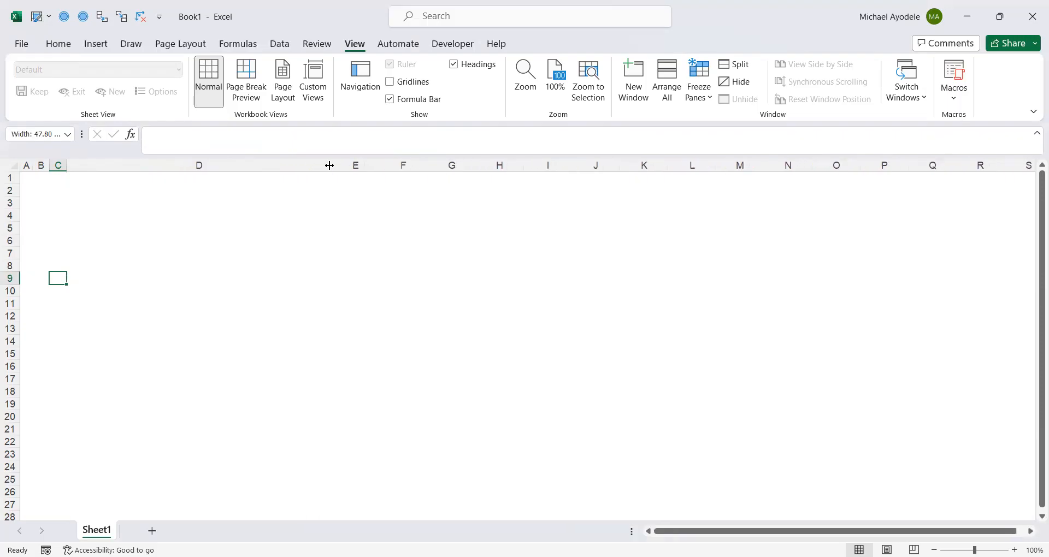
{"action": "left_click", "coordinate": [271, 246]}
{"action": "left_click", "coordinate": [168, 262]}
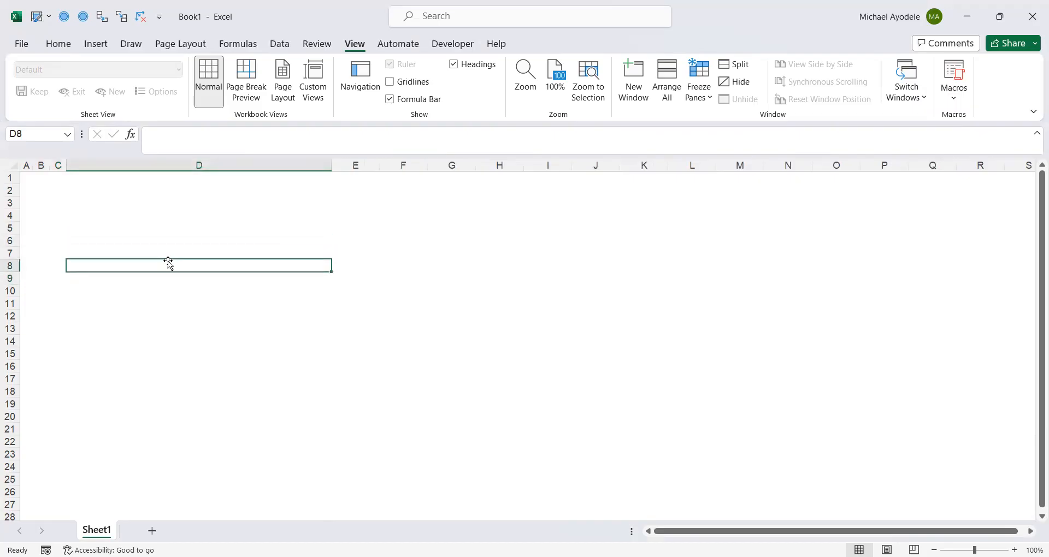
Enter the title Model Guide in cell B10
{"action": "left_click", "coordinate": [37, 288]}
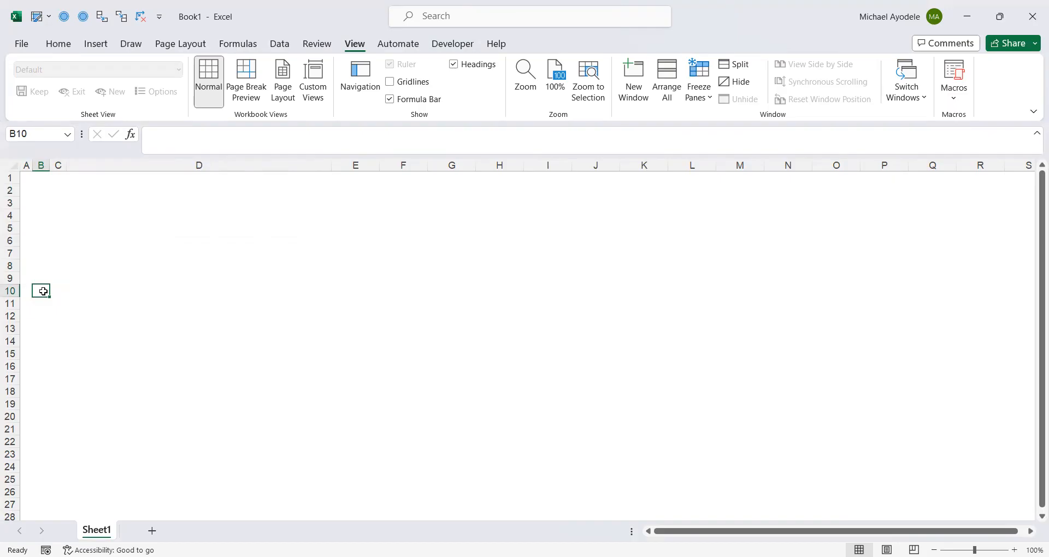
{"action": "type", "text": "Model"}
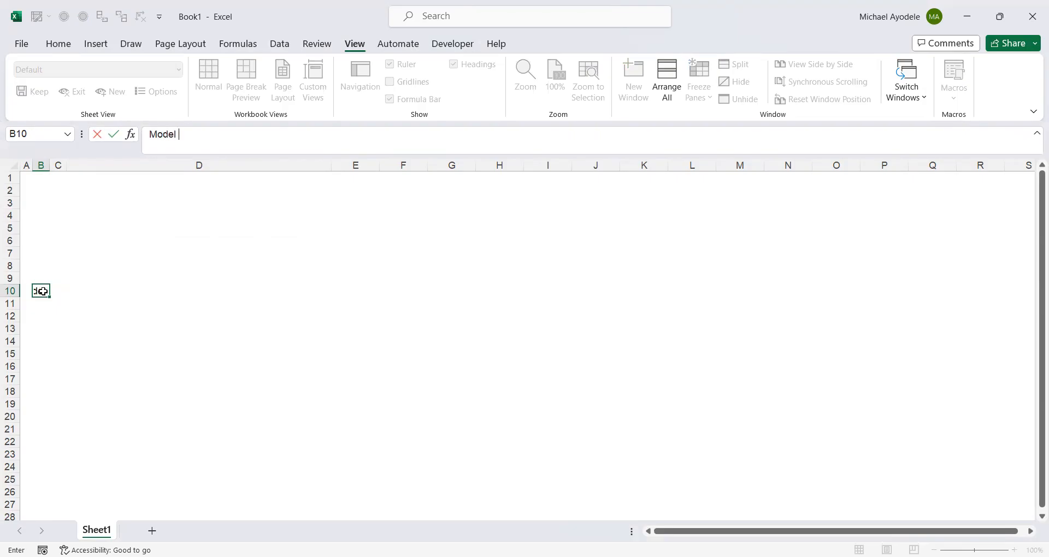
{"action": "type", "text": " Guide"}
{"action": "key", "text": "ctrl+Return"}
{"action": "left_click", "coordinate": [58, 327]}
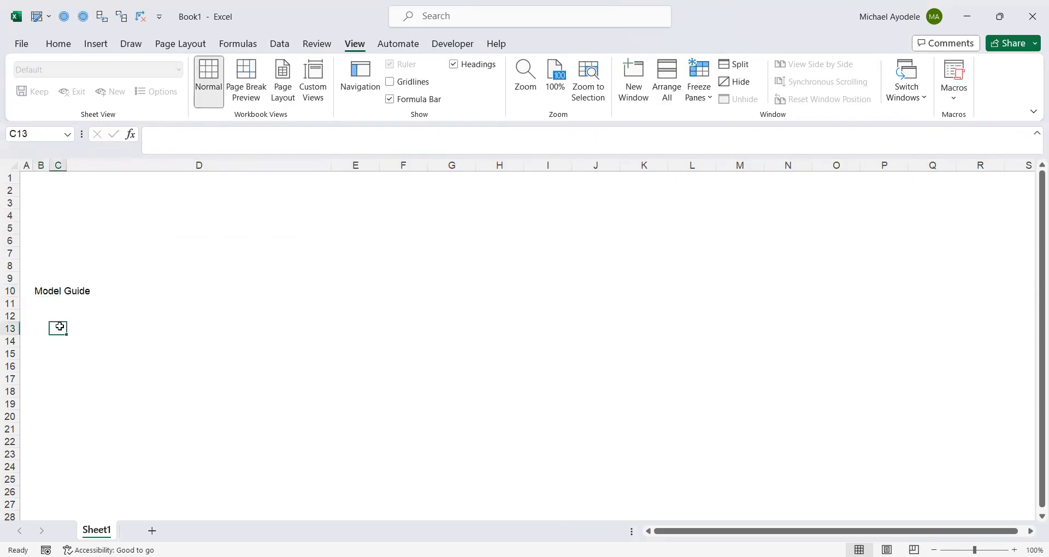
{"action": "left_click", "coordinate": [46, 293]}
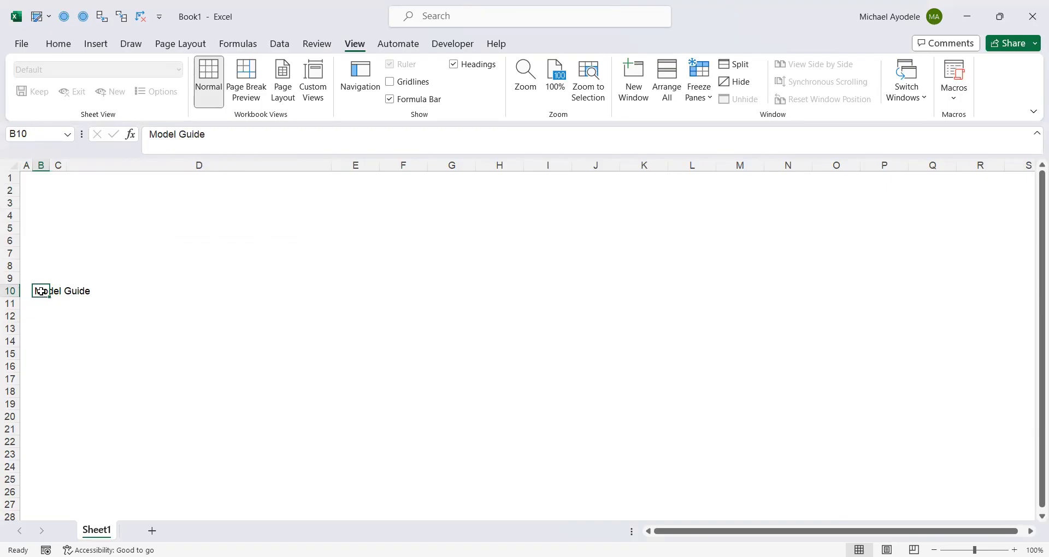
{"action": "left_click", "coordinate": [51, 311]}
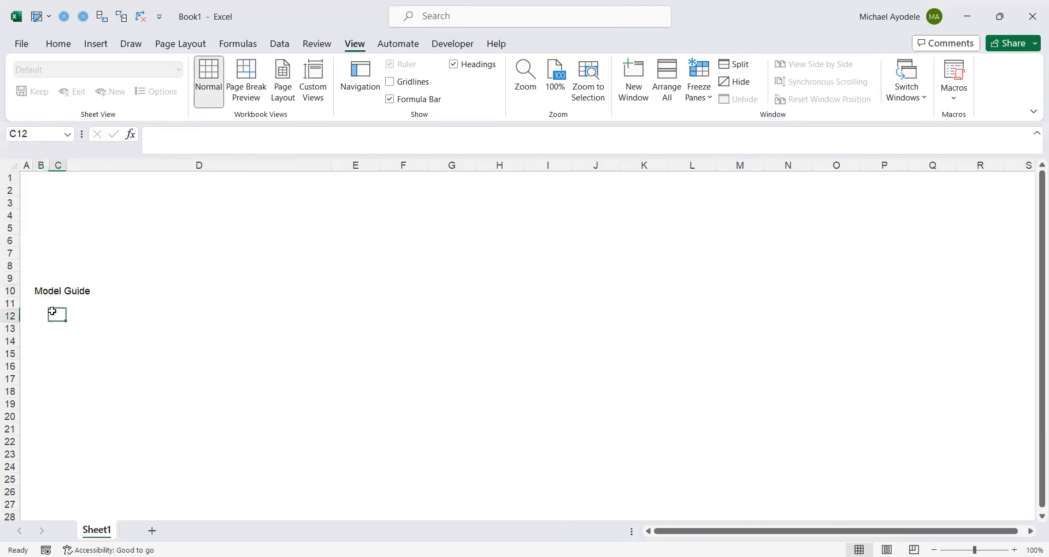
{"action": "left_click", "coordinate": [44, 254]}
{"action": "left_click", "coordinate": [52, 293]}
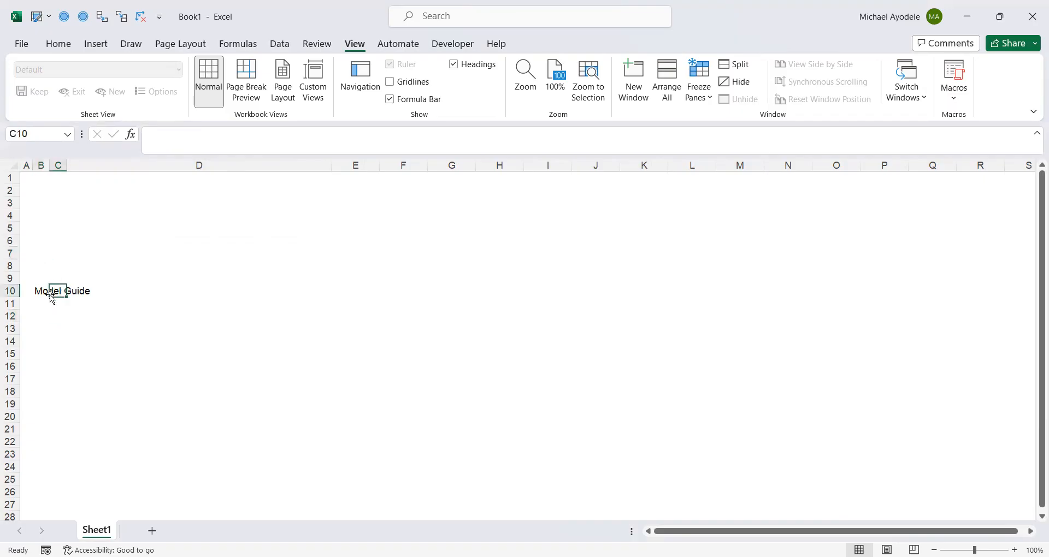
Move the Model Guide title from B10 up to cell B3
{"action": "left_click", "coordinate": [37, 294]}
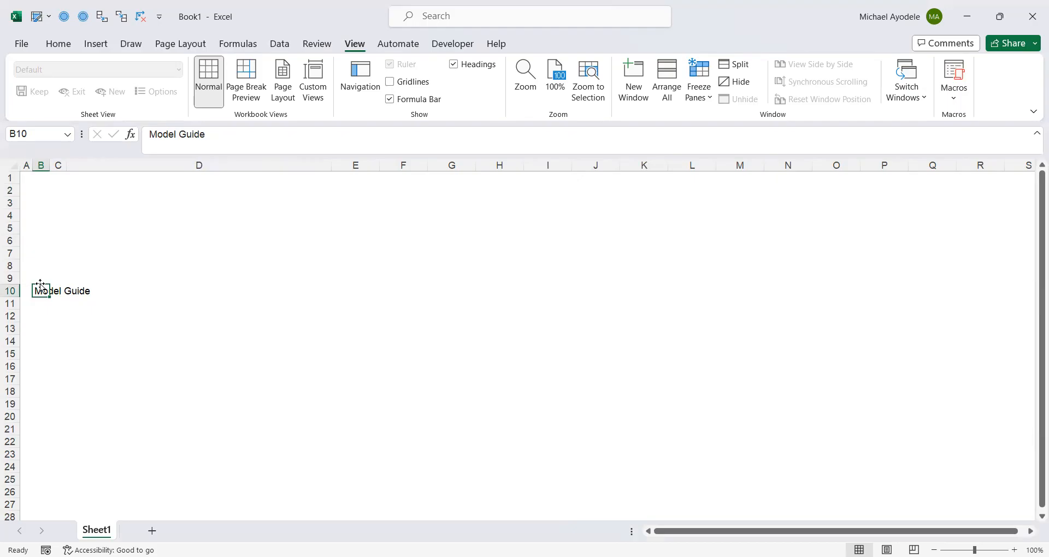
{"action": "left_click_drag", "start_coordinate": [40, 286], "coordinate": [43, 205]}
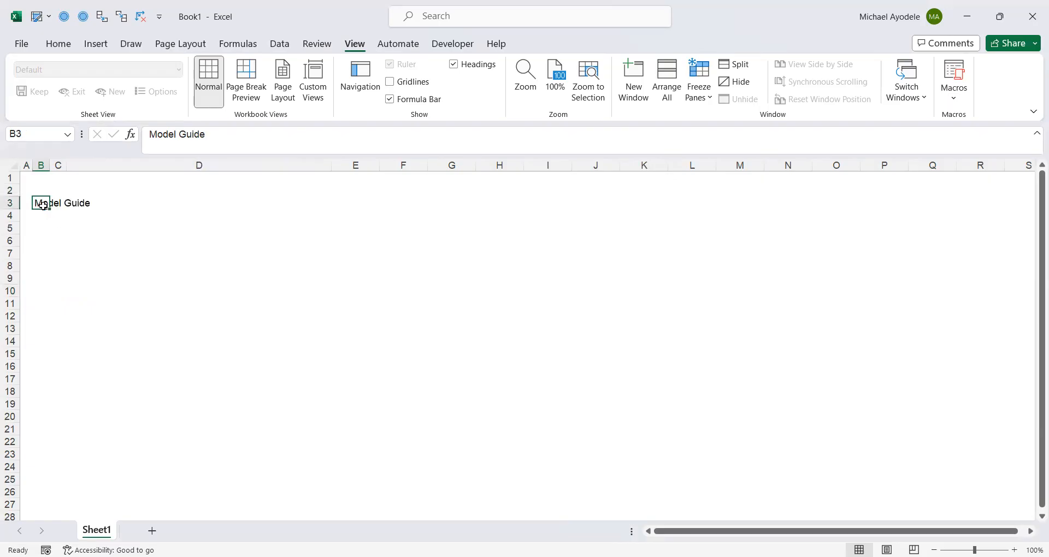
{"action": "left_click", "coordinate": [45, 253]}
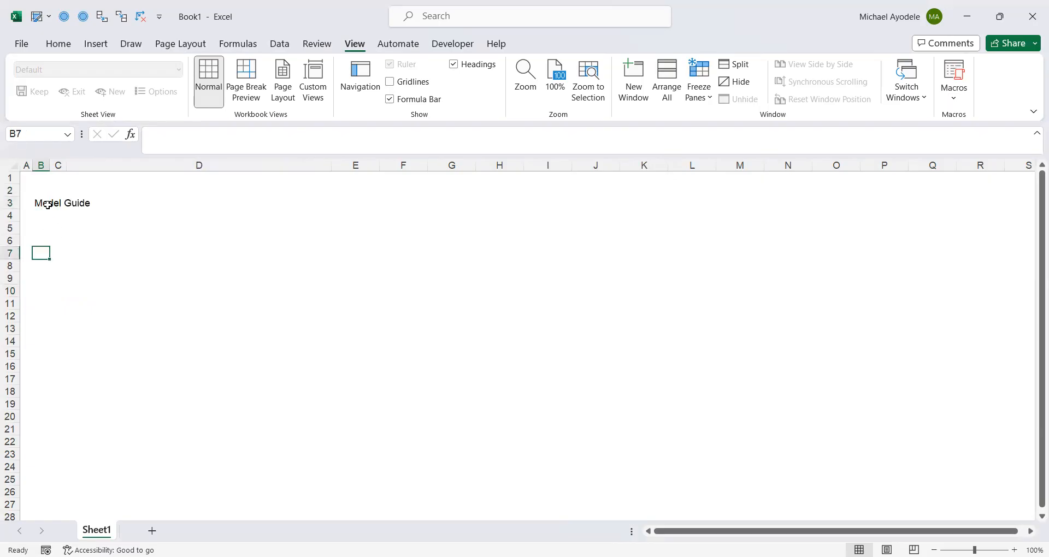
Enter the section heading Model Details in cell B10
{"action": "left_click", "coordinate": [43, 203]}
{"action": "left_click", "coordinate": [41, 240]}
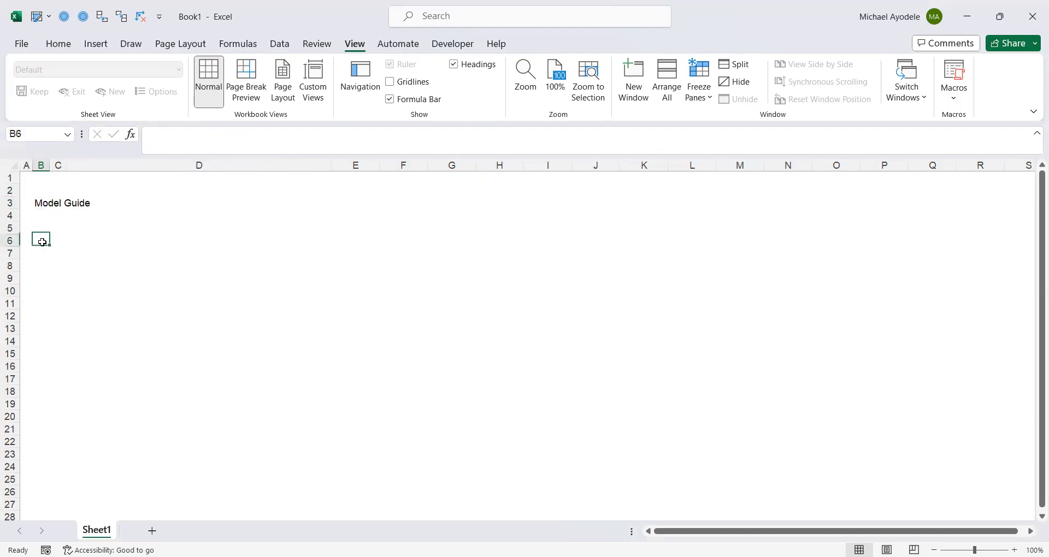
{"action": "left_click", "coordinate": [9, 290]}
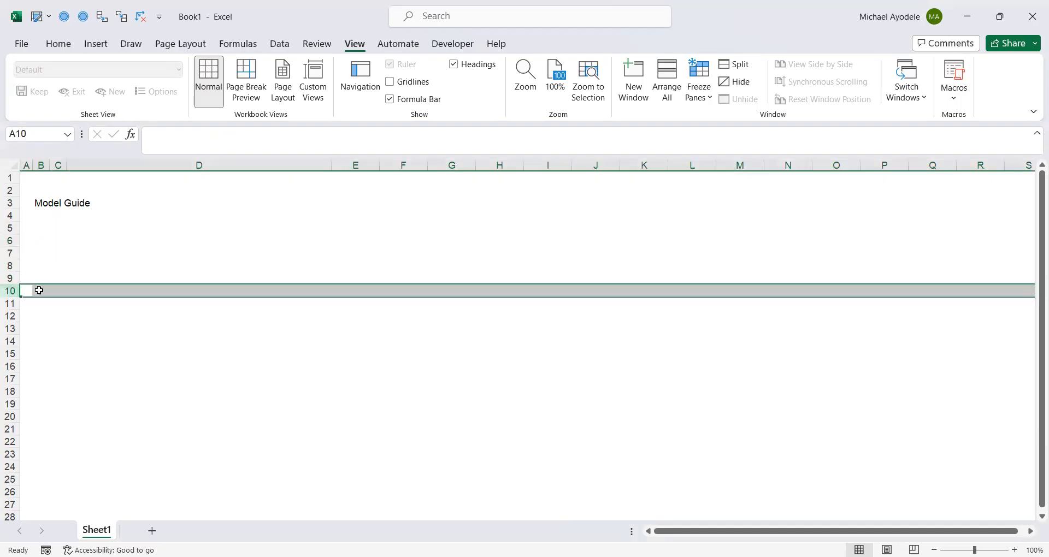
{"action": "left_click", "coordinate": [40, 290]}
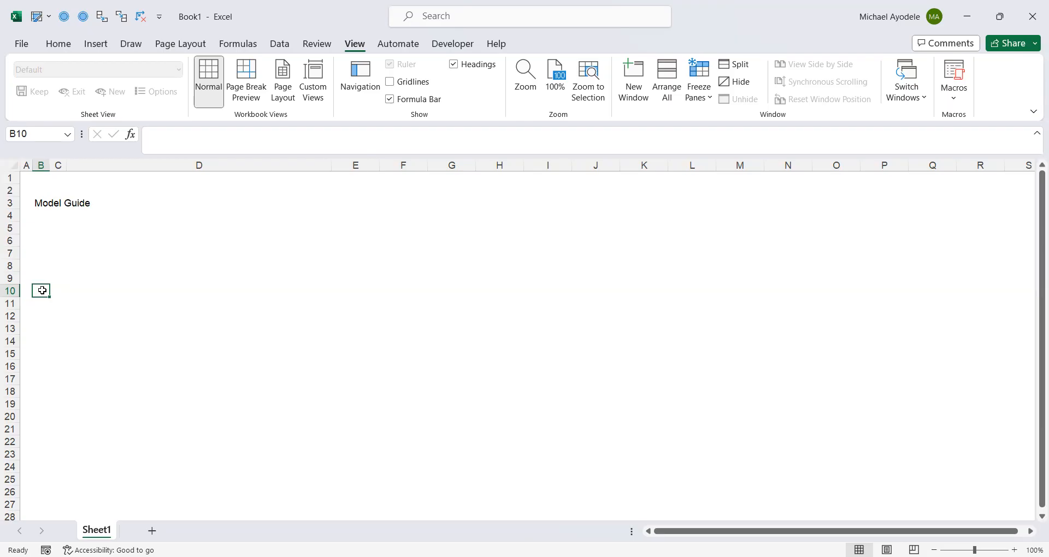
{"action": "type", "text": "Mode"}
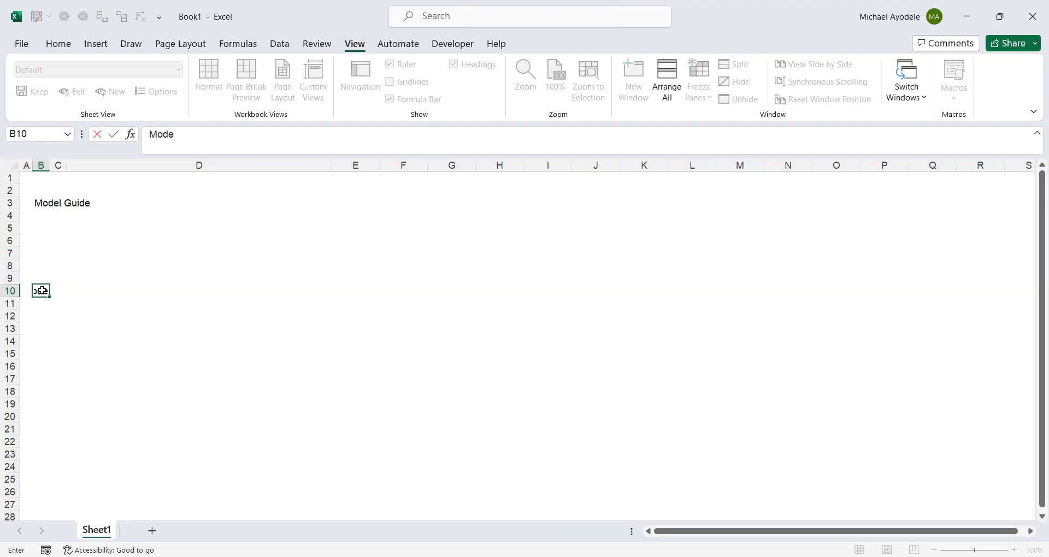
{"action": "type", "text": "l Details"}
{"action": "left_click", "coordinate": [42, 290]}
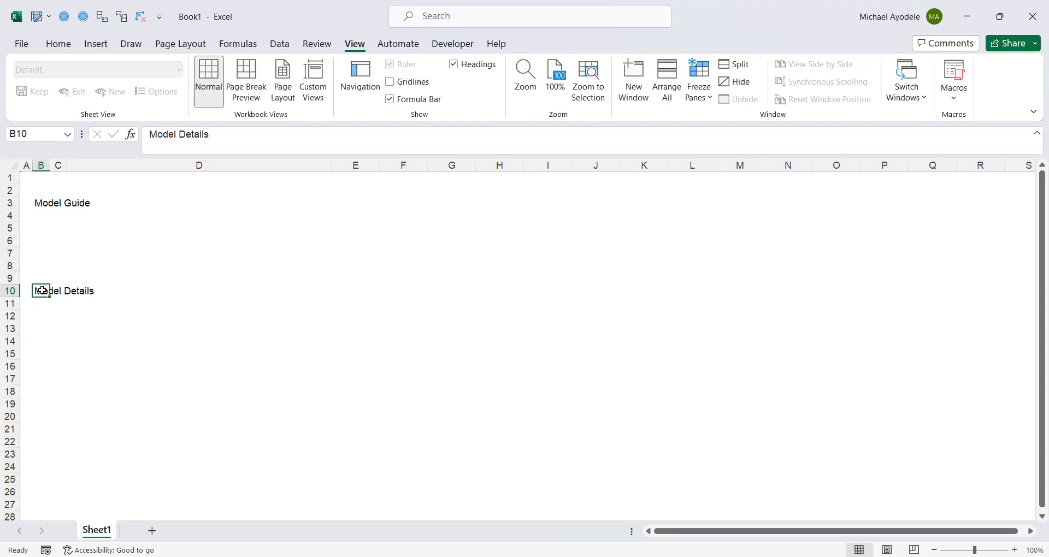
{"action": "key", "text": "Return"}
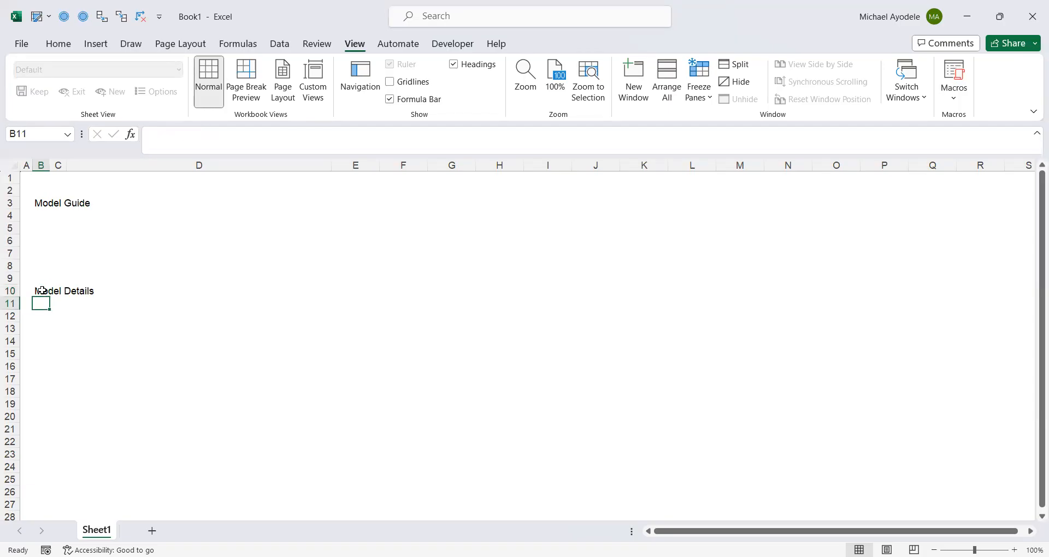
Enter the subheading Compnay Information in cell C12
{"action": "key", "text": "Down"}
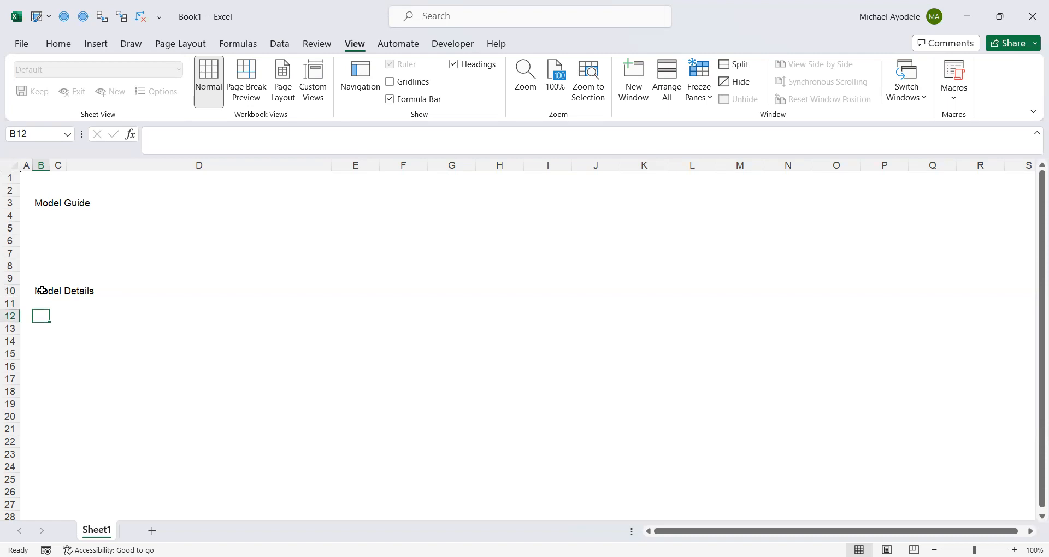
{"action": "key", "text": "Right"}
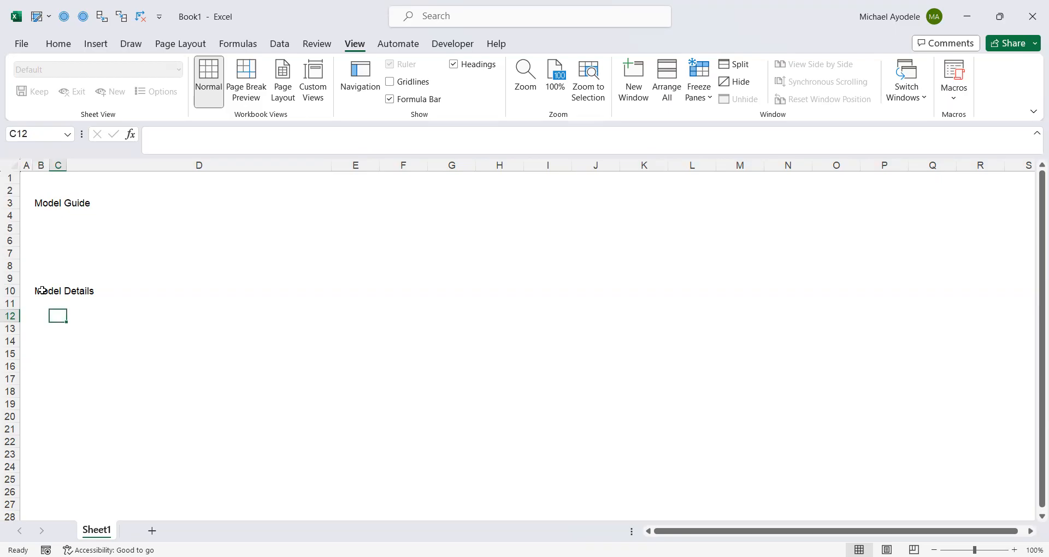
{"action": "type", "text": "Compnay Information"}
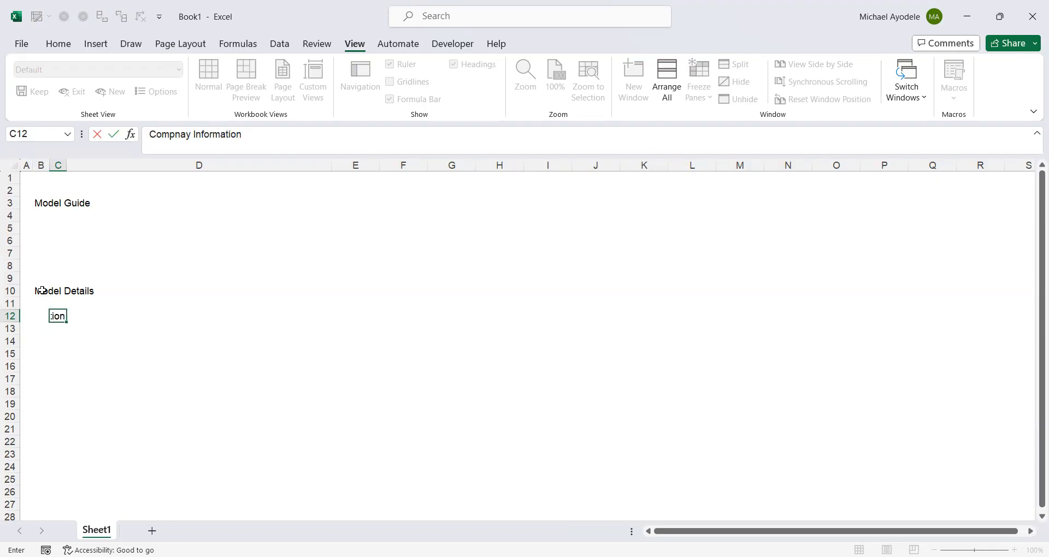
{"action": "key", "text": "ctrl+Return"}
Enter the subheading Model Information in cell C14
{"action": "key", "text": "Down"}
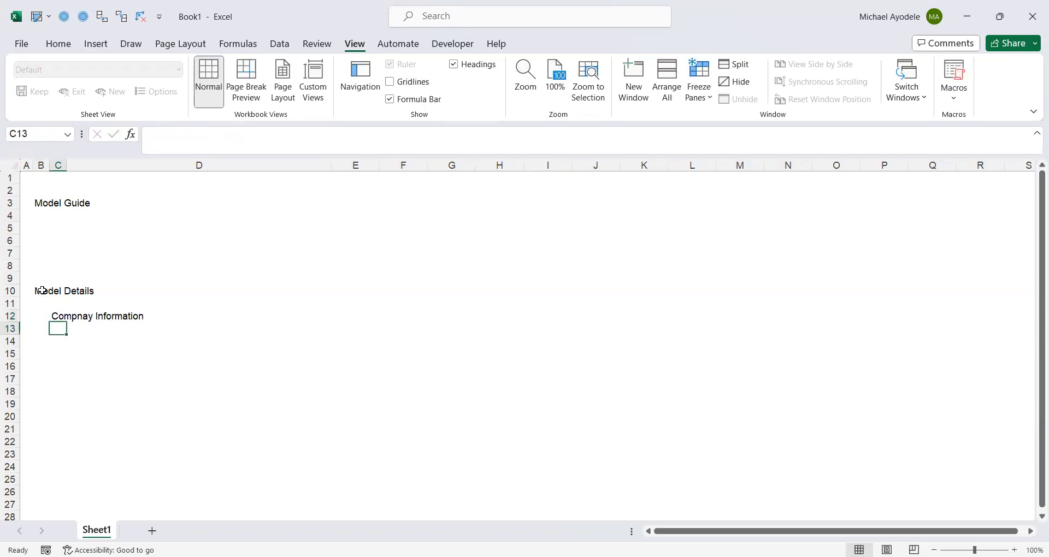
{"action": "key", "text": "Down"}
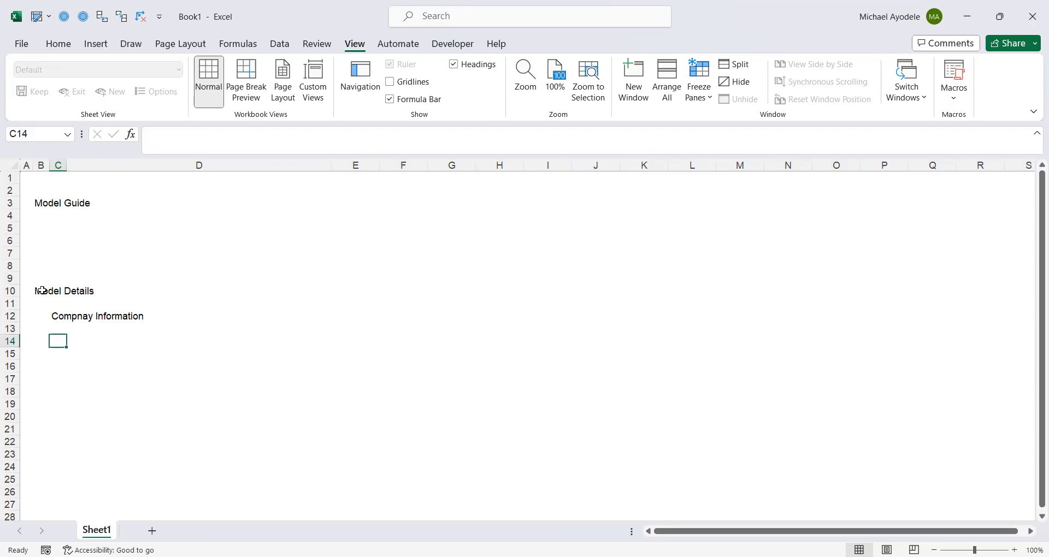
{"action": "type", "text": "Model Information"}
{"action": "key", "text": "ctrl+Return"}
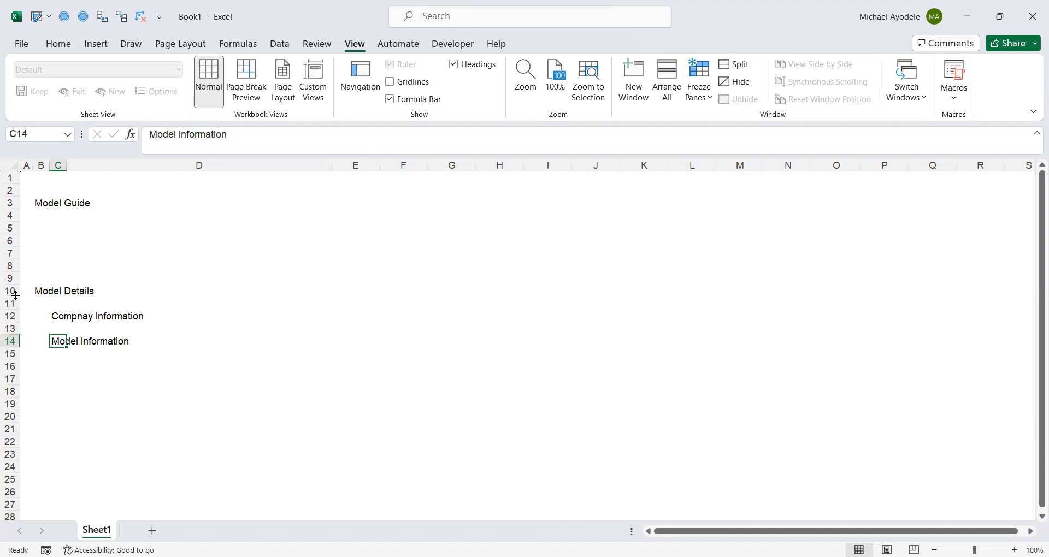
{"action": "left_click", "coordinate": [53, 316]}
{"action": "left_click", "coordinate": [58, 343]}
{"action": "left_click", "coordinate": [54, 315]}
{"action": "left_click", "coordinate": [63, 344]}
{"action": "left_click", "coordinate": [67, 371]}
{"action": "left_click", "coordinate": [67, 371]}
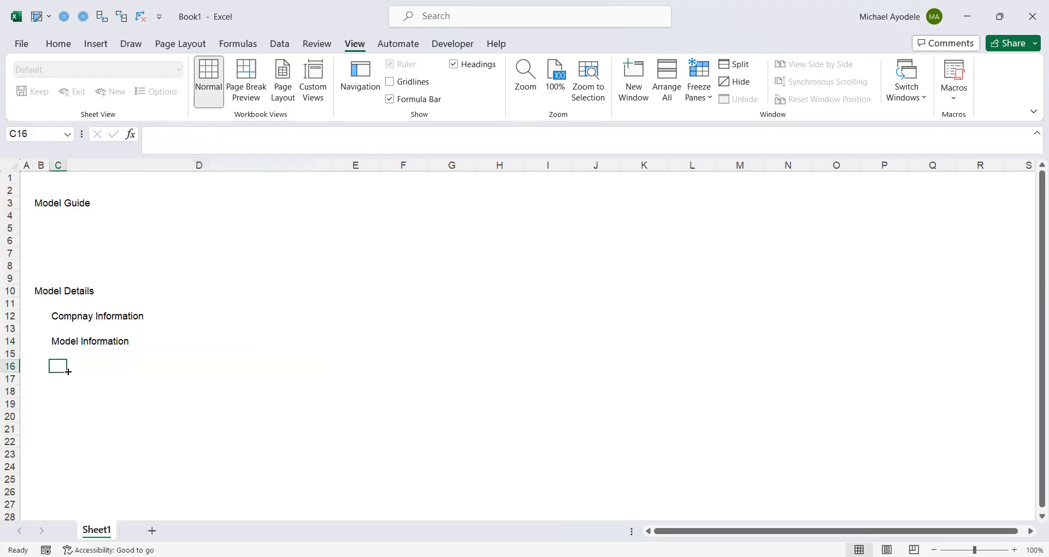
Enter the section heading Model Structure and Navigation in cell B16
{"action": "left_click", "coordinate": [67, 375]}
{"action": "key", "text": "Left"}
{"action": "key", "text": "Up"}
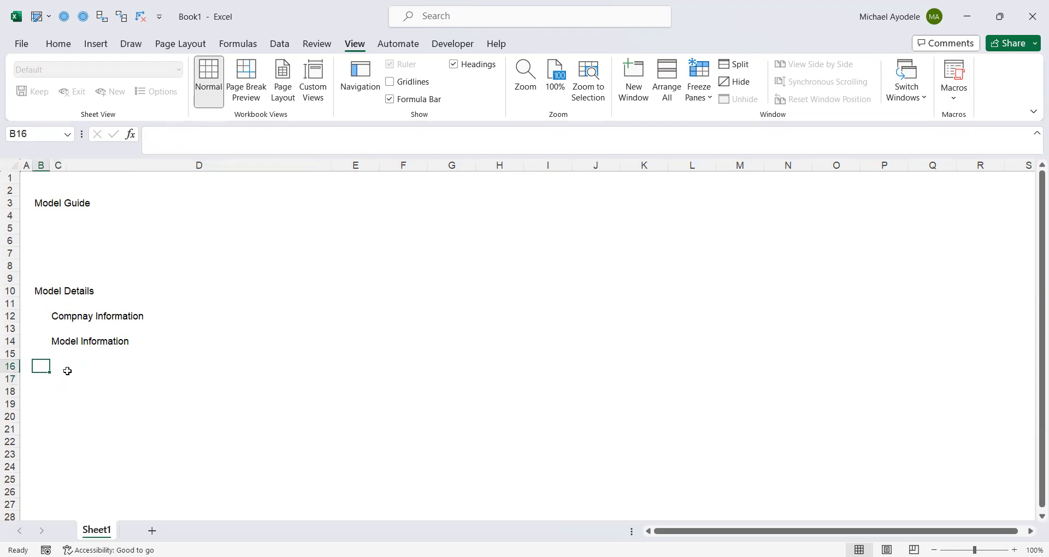
{"action": "type", "text": "M"}
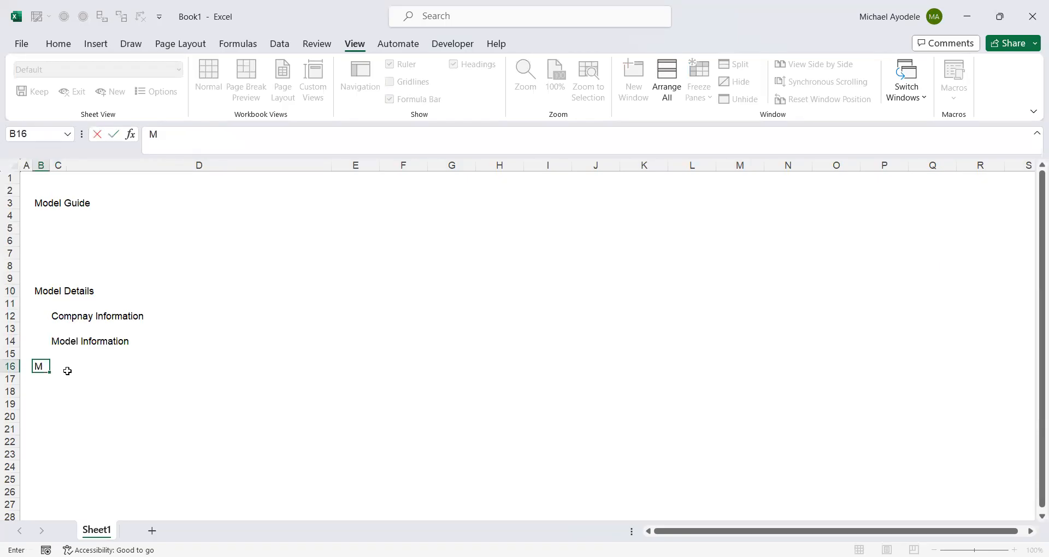
{"action": "type", "text": "odel Structure and Nav"}
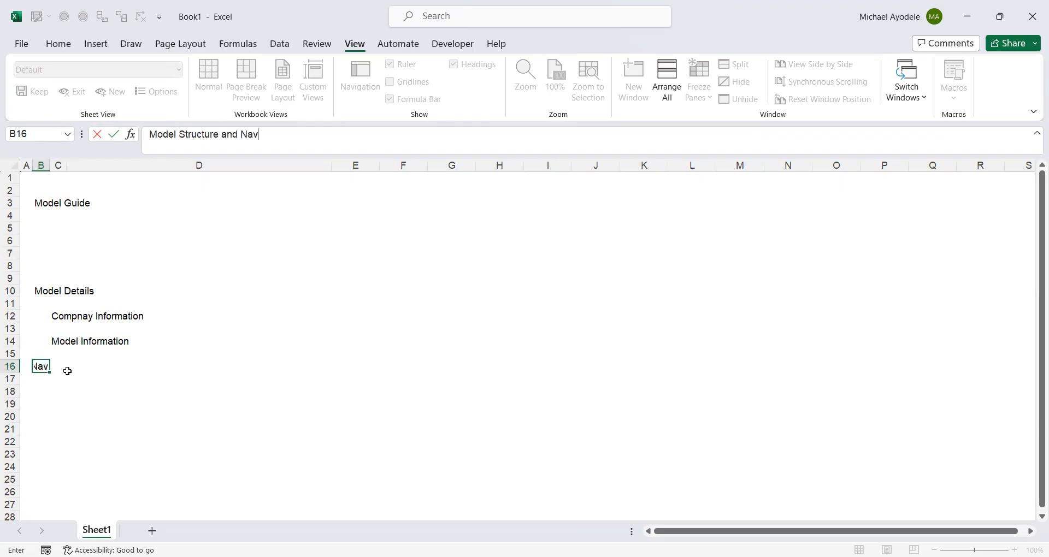
{"action": "type", "text": "igation"}
{"action": "key", "text": "ctrl+Return"}
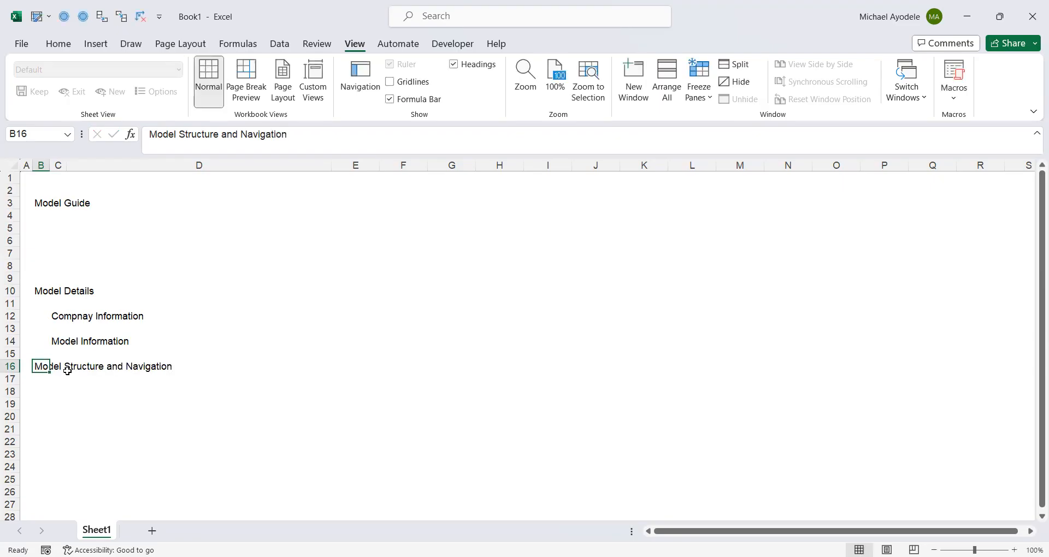
Enter the subheading Major Timing in cell C18
{"action": "key", "text": "Down"}
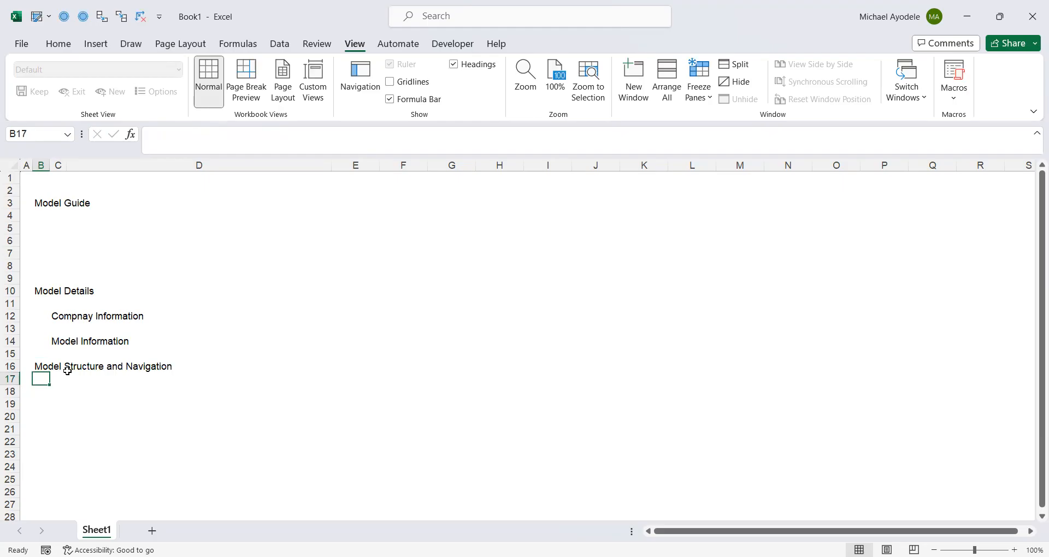
{"action": "key", "text": "Down"}
{"action": "key", "text": "Up"}
{"action": "key", "text": "Down"}
{"action": "key", "text": "Right"}
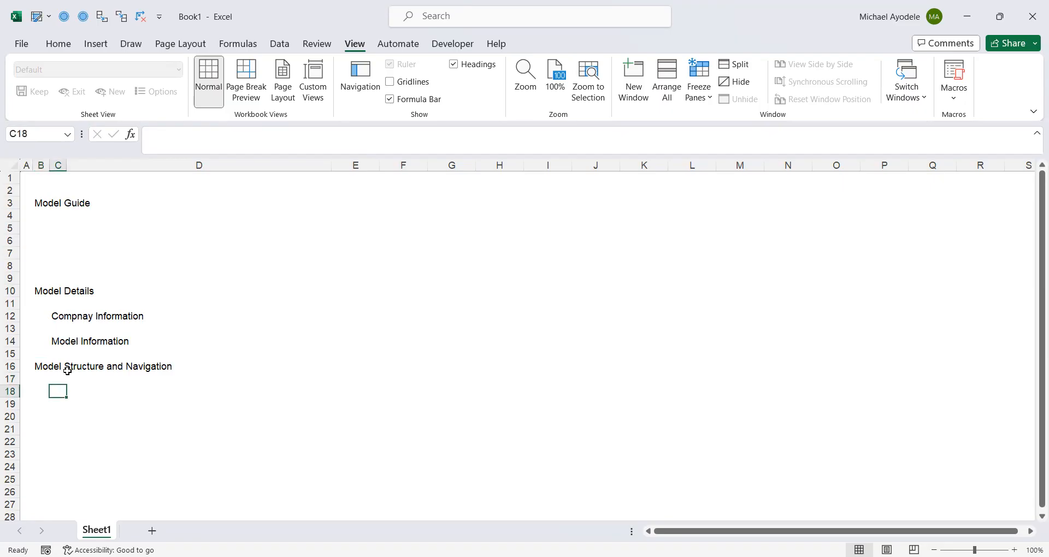
{"action": "type", "text": "Major Timing"}
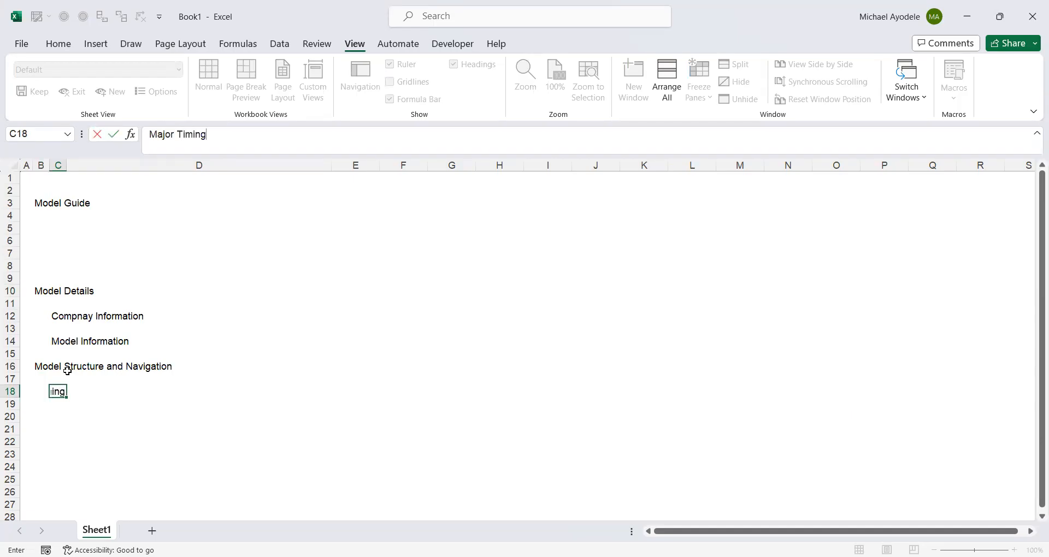
{"action": "key", "text": "ctrl+Return"}
Enter the subheading Sheet Structure in cell C20
{"action": "key", "text": "Down"}
{"action": "key", "text": "Down"}
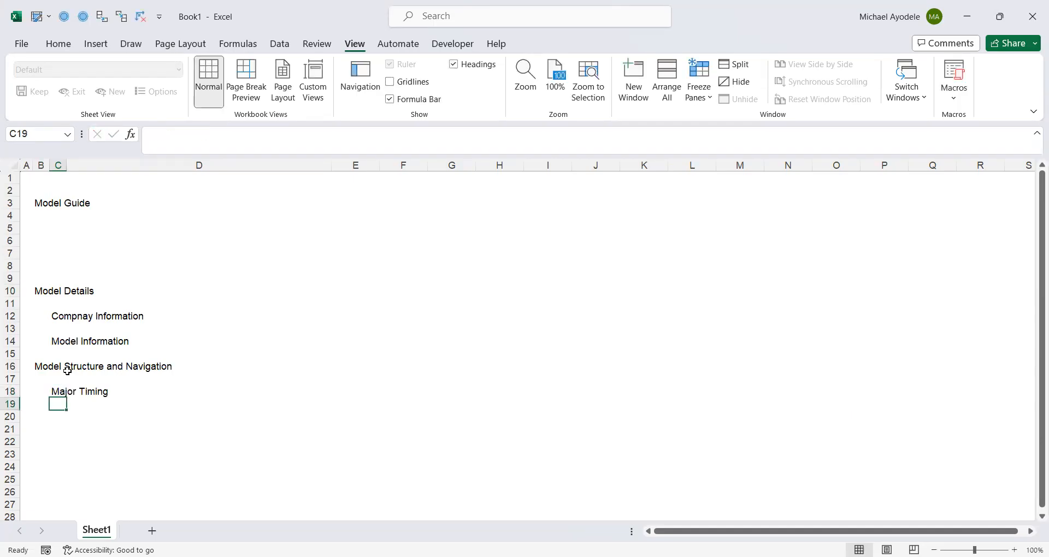
{"action": "type", "text": "S"}
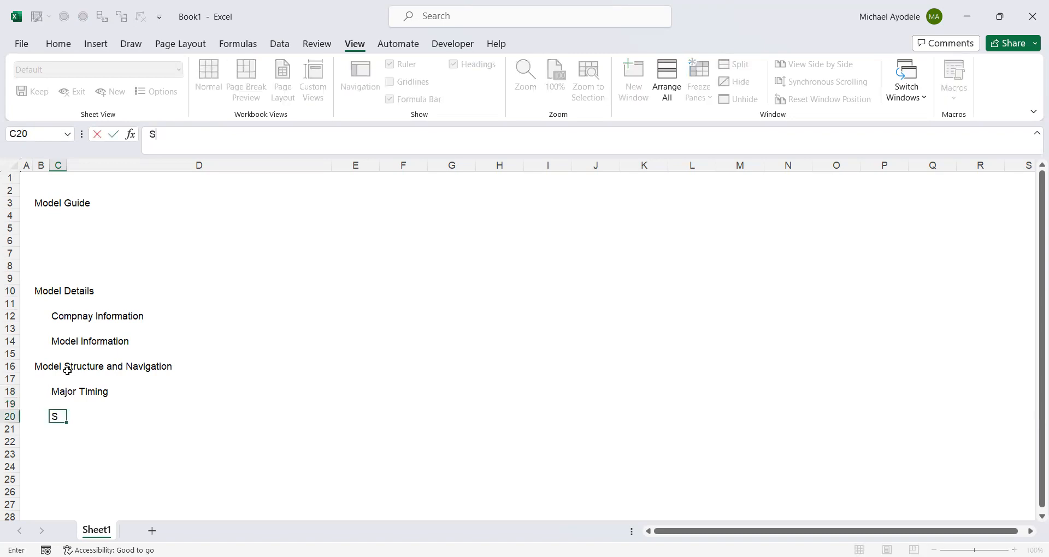
{"action": "type", "text": "heet Structure"}
{"action": "key", "text": "ctrl+Return"}
Enter the section heading Model Style Guide in cell B22
{"action": "key", "text": "Down"}
{"action": "key", "text": "Down"}
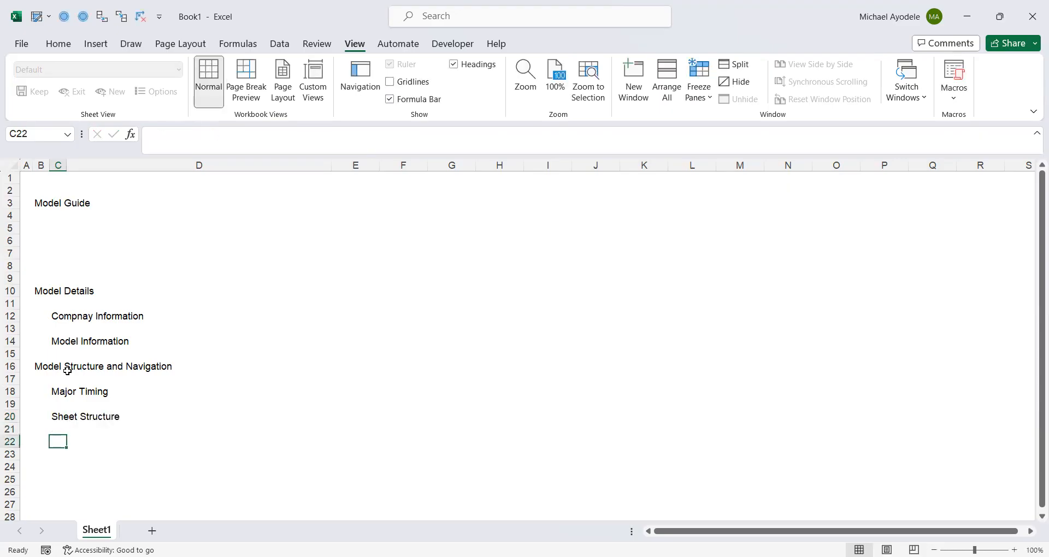
{"action": "key", "text": "Left"}
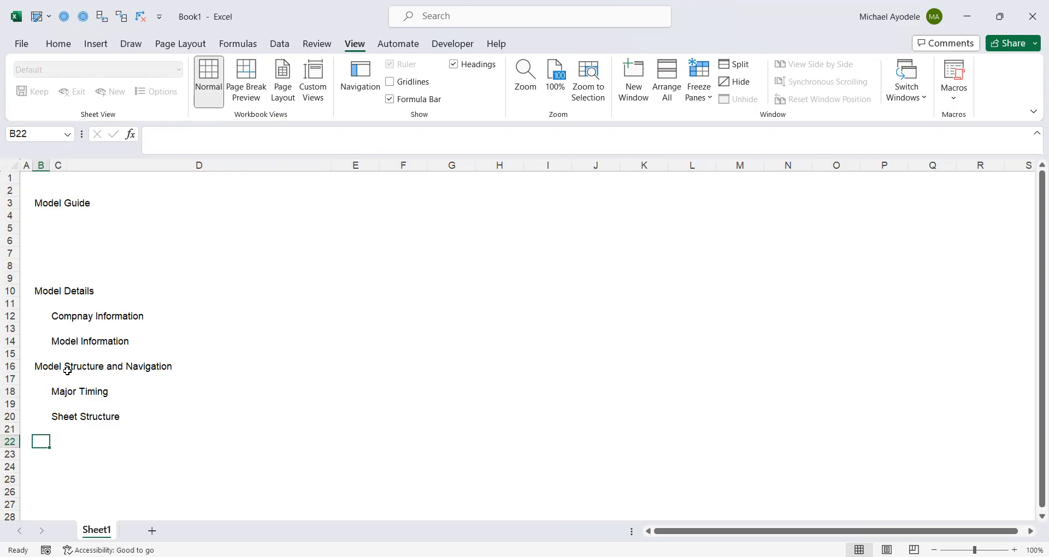
{"action": "type", "text": "Model S"}
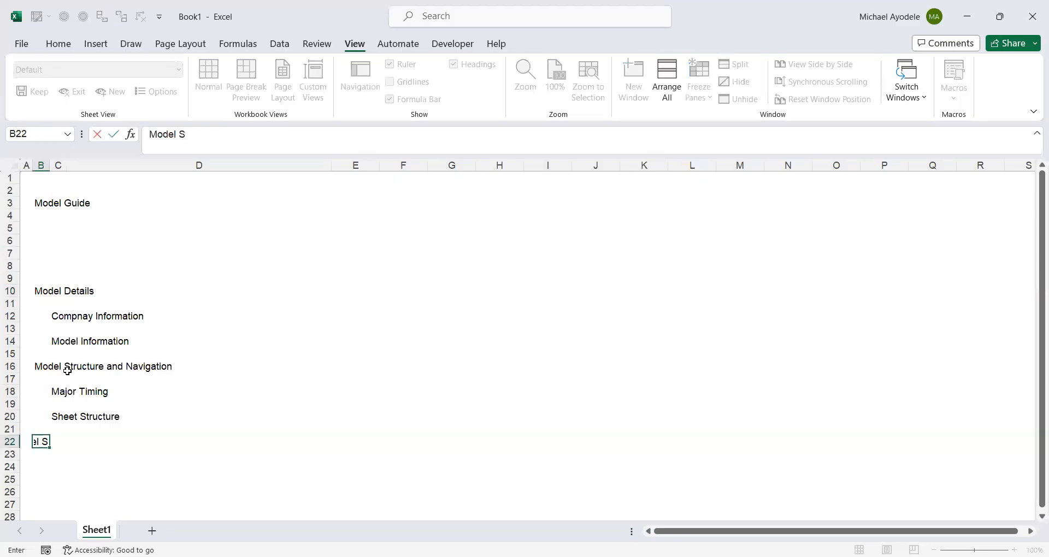
{"action": "type", "text": "tyle Guide"}
{"action": "key", "text": "ctrl+Return"}
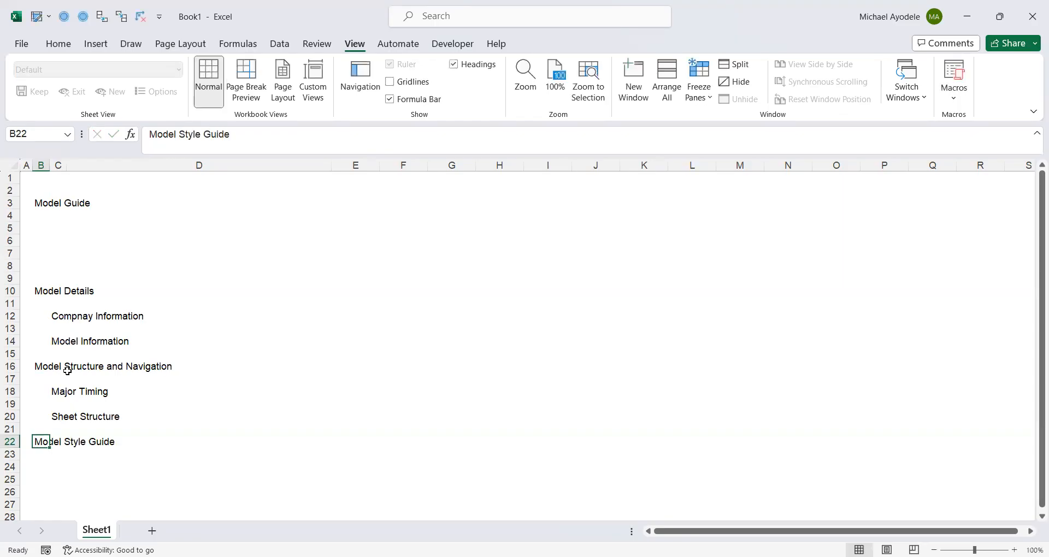
Enter the subheading Cell Style Guide in cell C24
{"action": "key", "text": "Down"}
{"action": "key", "text": "Right"}
{"action": "key", "text": "Down"}
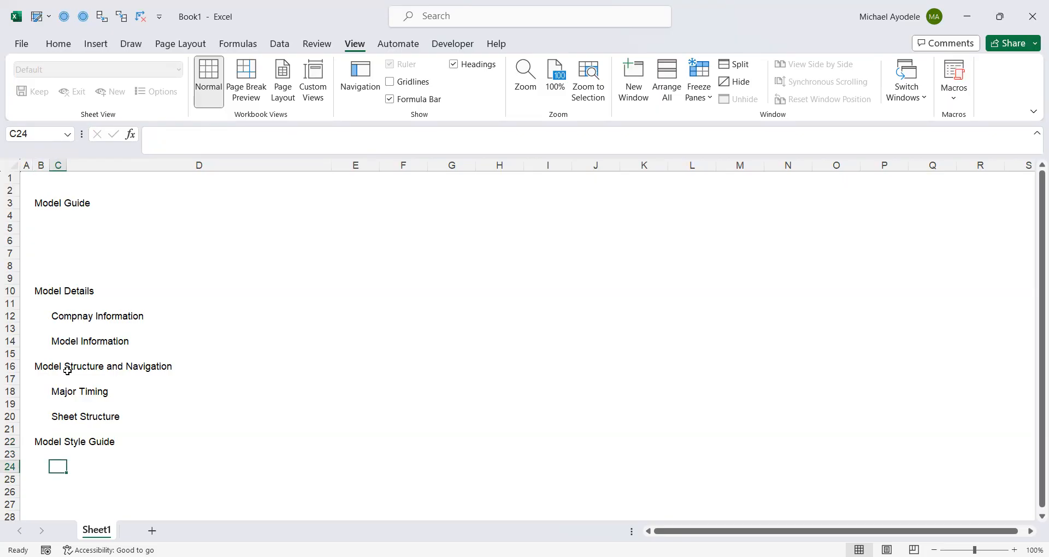
{"action": "type", "text": "Cell"}
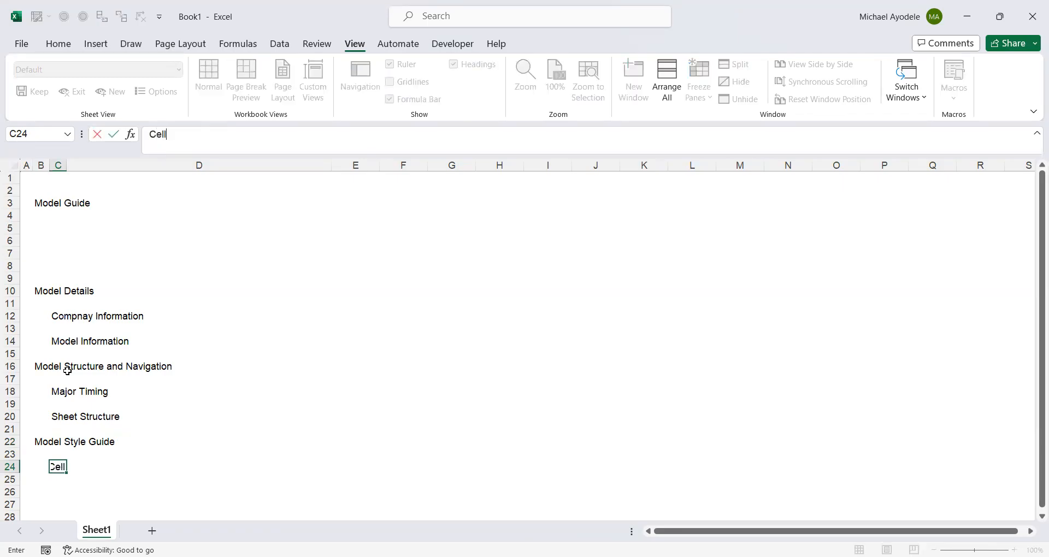
{"action": "type", "text": " Style Guide"}
{"action": "key", "text": "Return"}
{"action": "key", "text": "Return"}
Enter the section heading Names in cell B26
{"action": "key", "text": "Left"}
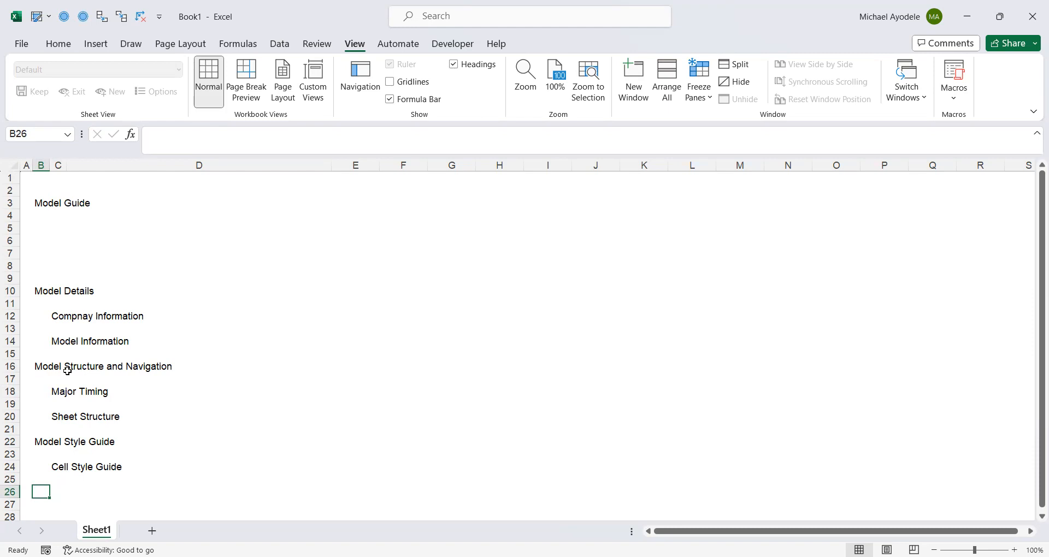
{"action": "type", "text": "Names"}
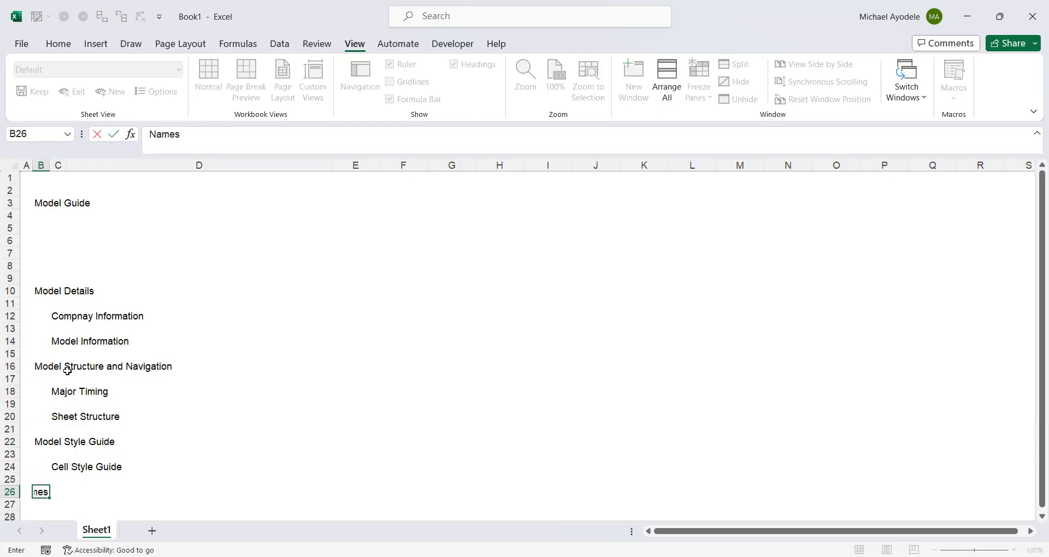
{"action": "key", "text": "ctrl+Return"}
Enter the subheading Names used in the model in cell C28
{"action": "key", "text": "Down"}
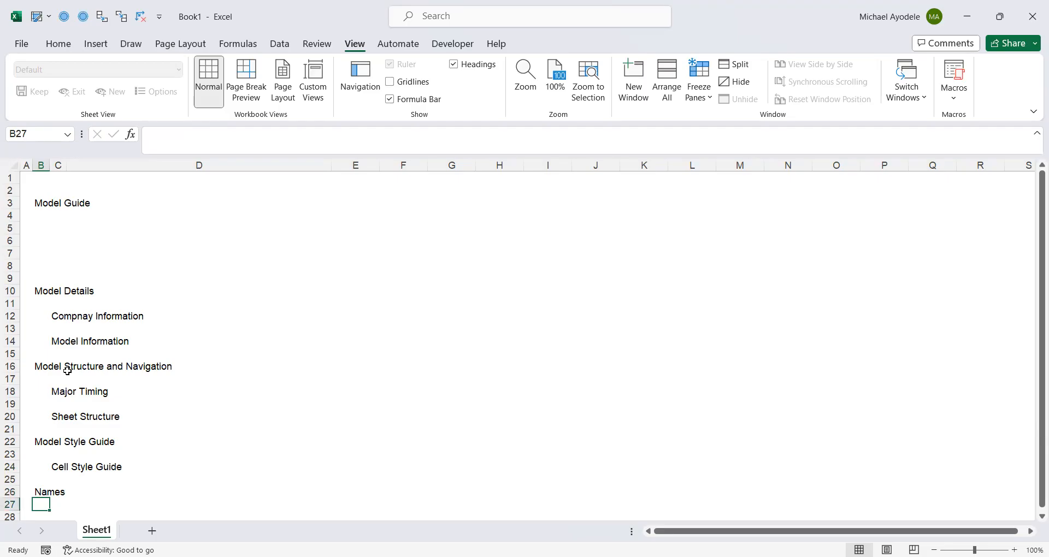
{"action": "key", "text": "Right"}
{"action": "key", "text": "Down"}
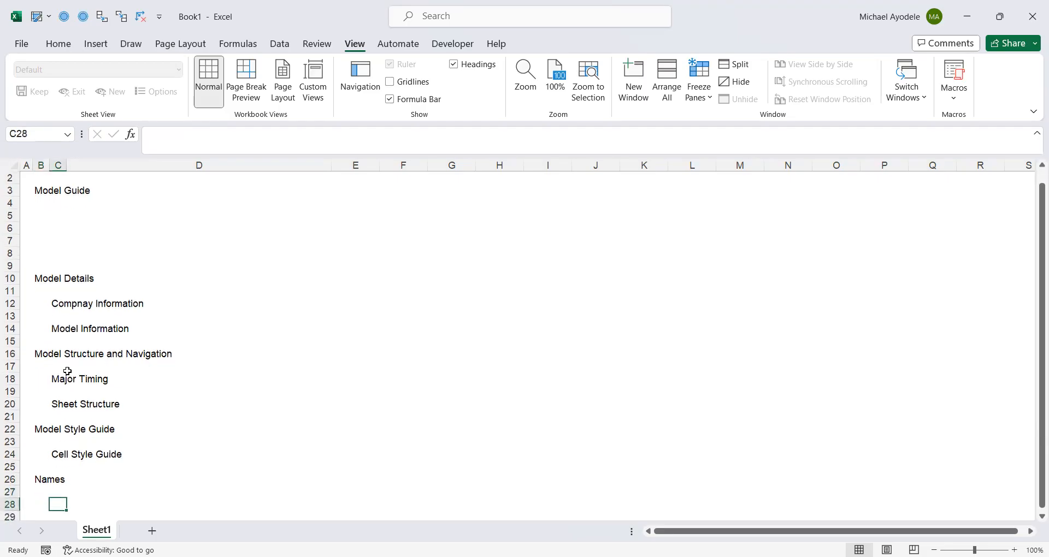
{"action": "type", "text": "Names"}
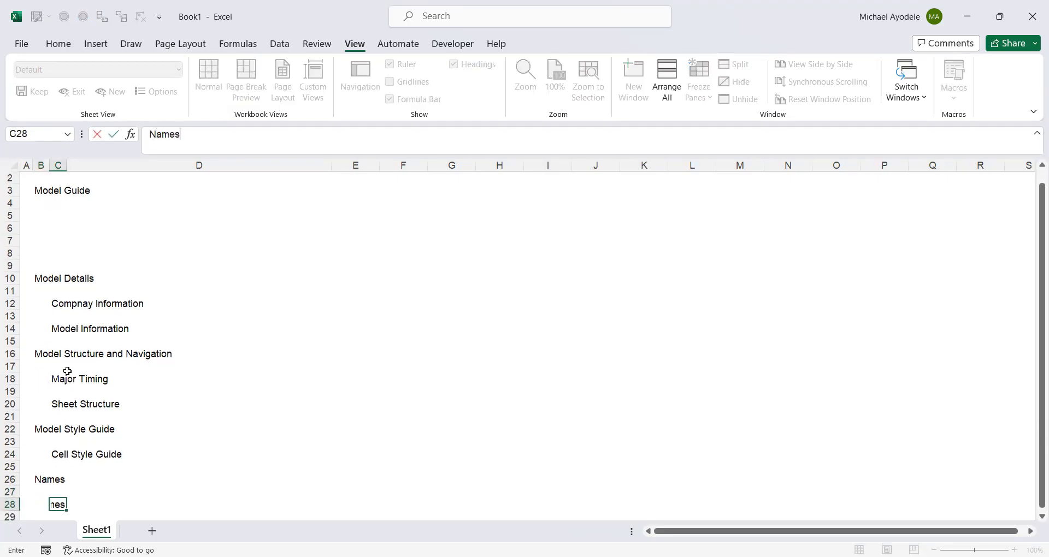
{"action": "type", "text": " used in the model"}
{"action": "key", "text": "ctrl+Return"}
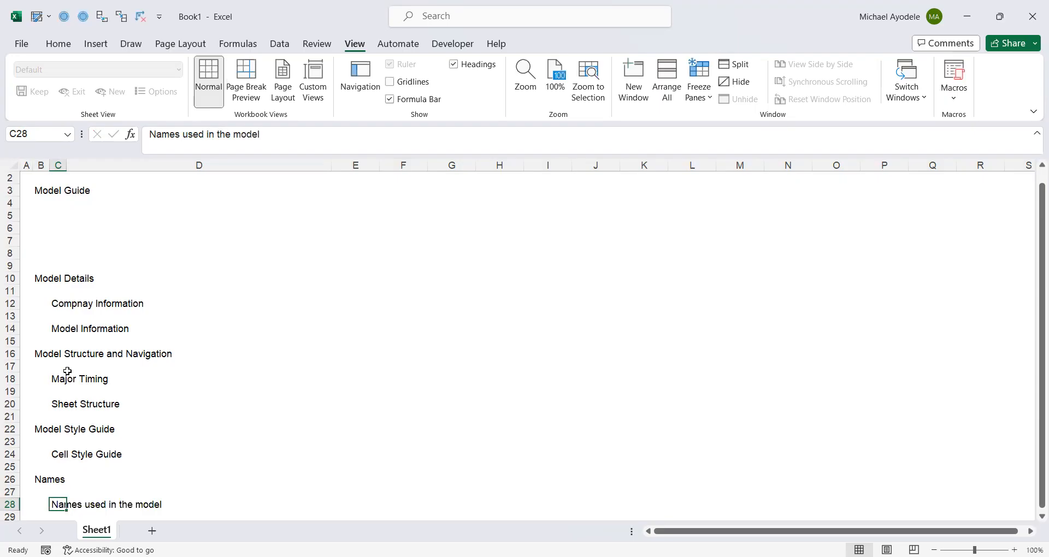
{"action": "key", "text": "Down"}
{"action": "key", "text": "Down"}
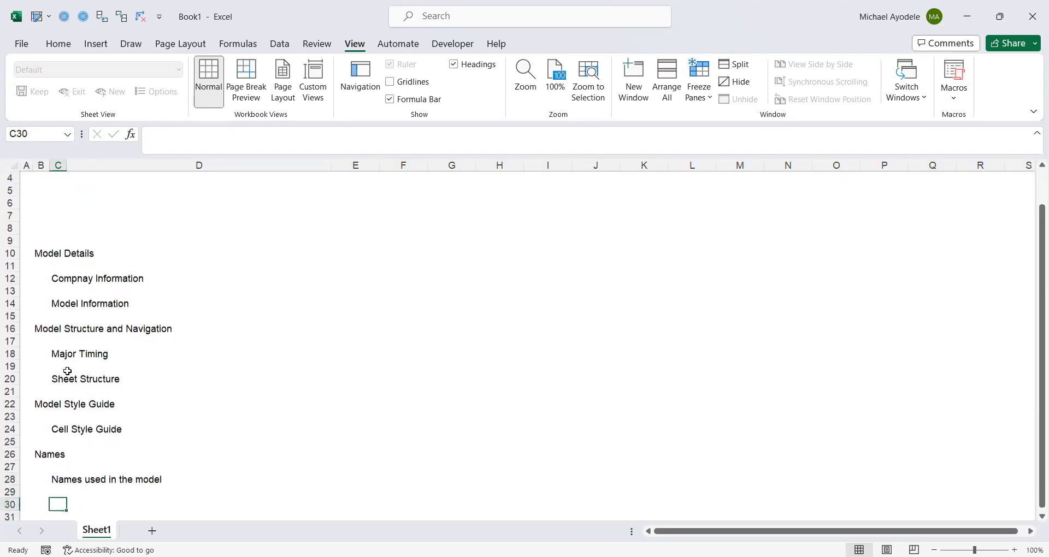
Enter the section heading Glossary in cell B30
{"action": "key", "text": "Left"}
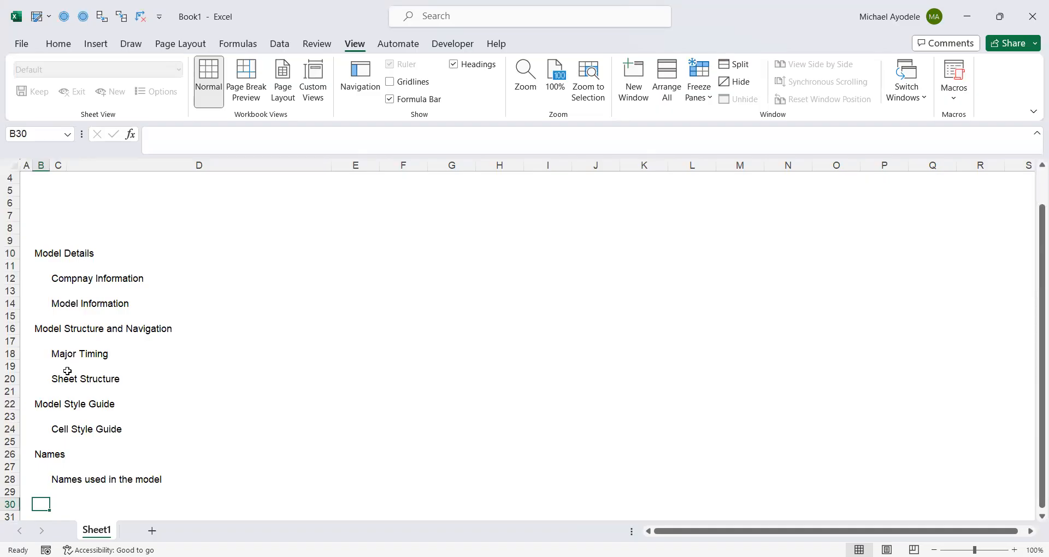
{"action": "type", "text": "Glos"}
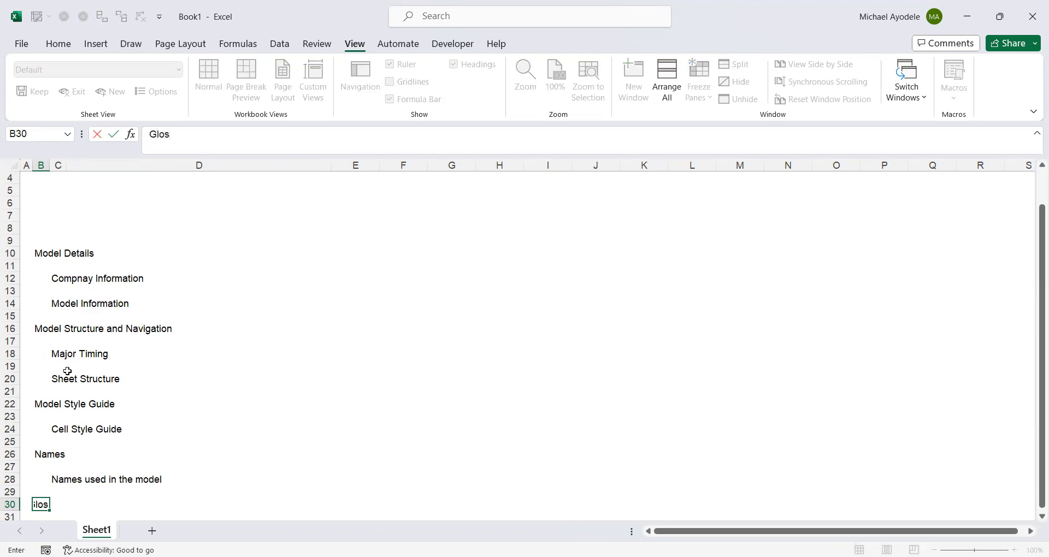
{"action": "type", "text": "sary"}
{"action": "key", "text": "ctrl+Return"}
{"action": "key", "text": "Return"}
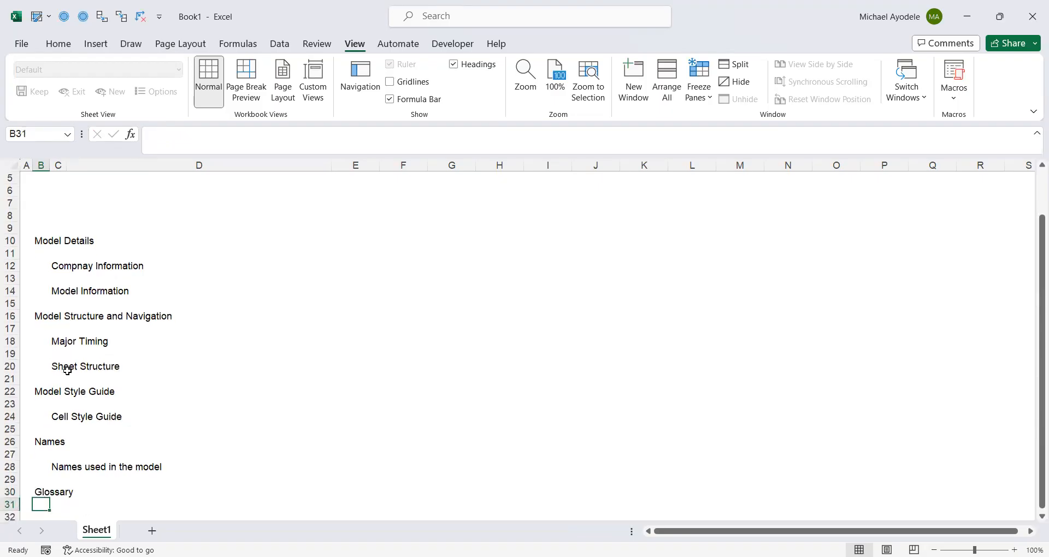
Enter the subheading Key terms in cell C32
{"action": "key", "text": "Right"}
{"action": "key", "text": "Down"}
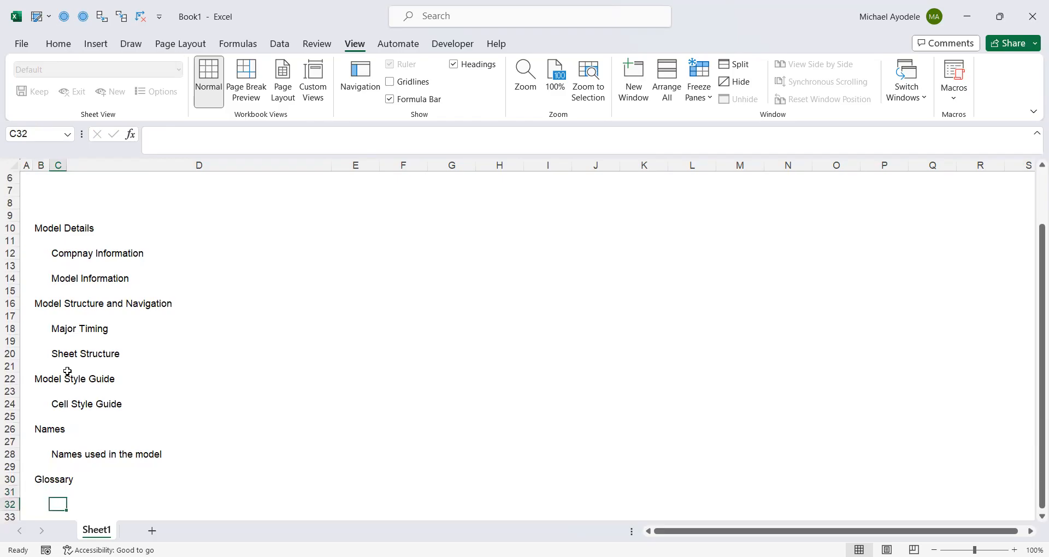
{"action": "type", "text": "Key"}
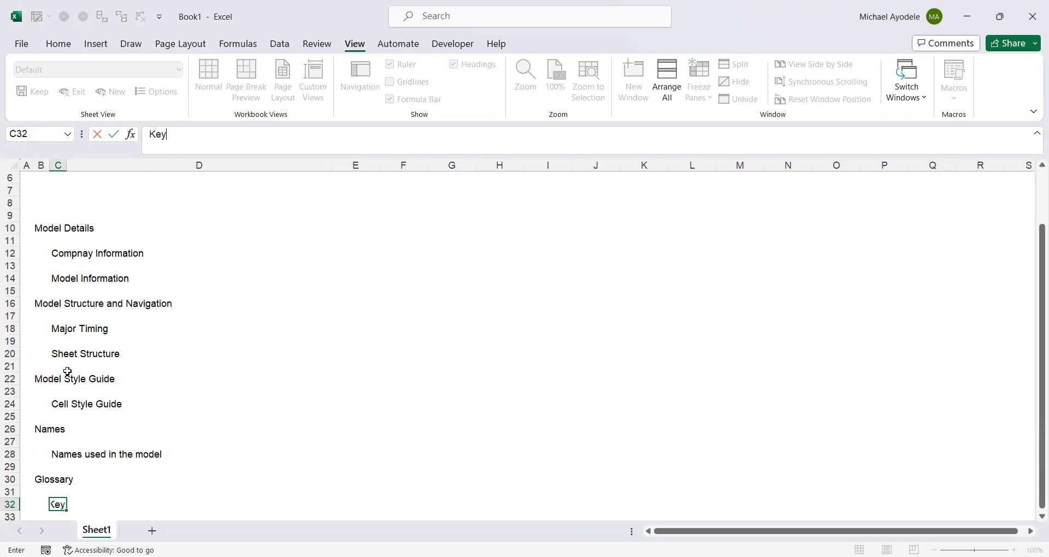
{"action": "type", "text": " terms"}
{"action": "key", "text": "ctrl+Return"}
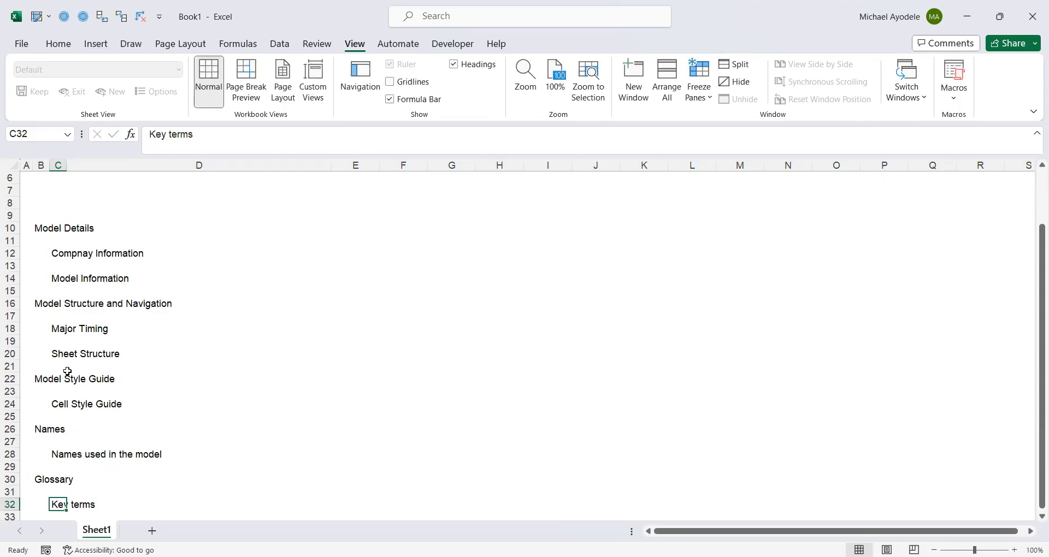
Move through the cells of the outline to review the section headings and indented subheadings
{"action": "key", "text": "Down"}
{"action": "key", "text": "Up"}
{"action": "key", "text": "Up"}
{"action": "key", "text": "Up"}
{"action": "key", "text": "Up"}
{"action": "key", "text": "Up"}
{"action": "key", "text": "Up"}
{"action": "key", "text": "Up"}
{"action": "key", "text": "Up"}
{"action": "key", "text": "Up"}
{"action": "key", "text": "Up"}
{"action": "key", "text": "Up"}
{"action": "key", "text": "Up"}
{"action": "key", "text": "Up"}
{"action": "key", "text": "Up"}
{"action": "key", "text": "Up"}
{"action": "key", "text": "Up"}
{"action": "key", "text": "Up"}
{"action": "key", "text": "Up"}
{"action": "key", "text": "Up"}
{"action": "key", "text": "Up"}
{"action": "key", "text": "Up"}
{"action": "key", "text": "Up"}
{"action": "key", "text": "Up"}
{"action": "key", "text": "Up"}
{"action": "key", "text": "Up"}
{"action": "key", "text": "Up"}
{"action": "key", "text": "Up"}
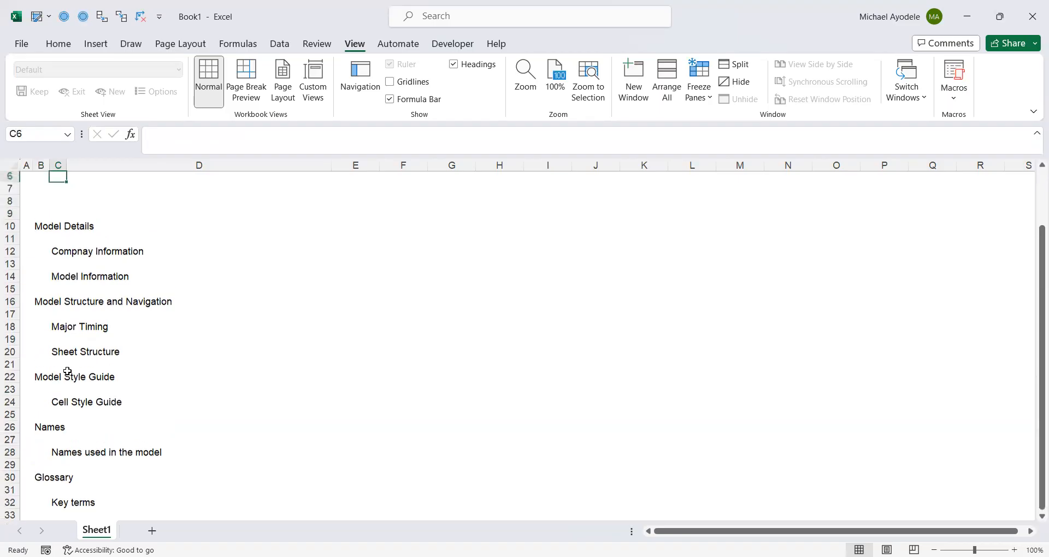
{"action": "key", "text": "Up"}
{"action": "key", "text": "Up"}
{"action": "key", "text": "Up"}
{"action": "key", "text": "Up"}
{"action": "key", "text": "Up"}
{"action": "key", "text": "Down"}
{"action": "key", "text": "Down"}
{"action": "key", "text": "Down"}
{"action": "key", "text": "Down"}
{"action": "key", "text": "Down"}
{"action": "key", "text": "Down"}
{"action": "key", "text": "Down"}
{"action": "key", "text": "Down"}
{"action": "key", "text": "Down"}
{"action": "key", "text": "Down"}
{"action": "key", "text": "Down"}
{"action": "key", "text": "Down"}
{"action": "key", "text": "Down"}
{"action": "key", "text": "Down"}
{"action": "key", "text": "Down"}
{"action": "key", "text": "Down"}
{"action": "key", "text": "Down"}
{"action": "key", "text": "Down"}
{"action": "key", "text": "Down"}
{"action": "key", "text": "Down"}
{"action": "key", "text": "Down"}
{"action": "key", "text": "Down"}
{"action": "key", "text": "Down"}
{"action": "key", "text": "Down"}
{"action": "key", "text": "Down"}
{"action": "key", "text": "Down"}
{"action": "key", "text": "Down"}
{"action": "key", "text": "Down"}
{"action": "key", "text": "Down"}
{"action": "key", "text": "Down"}
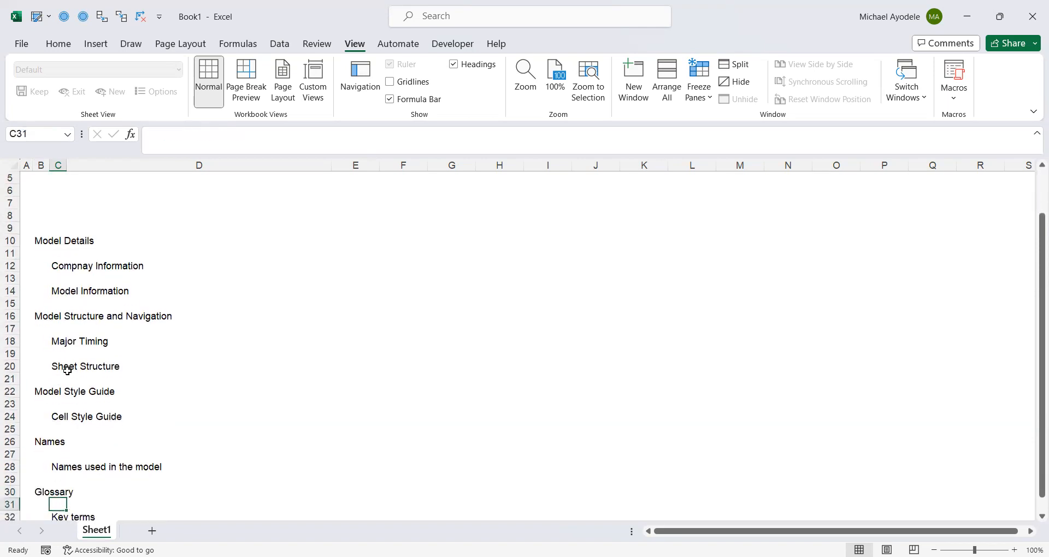
{"action": "key", "text": "Down"}
{"action": "key", "text": "Down"}
{"action": "key", "text": "Down"}
{"action": "key", "text": "Down"}
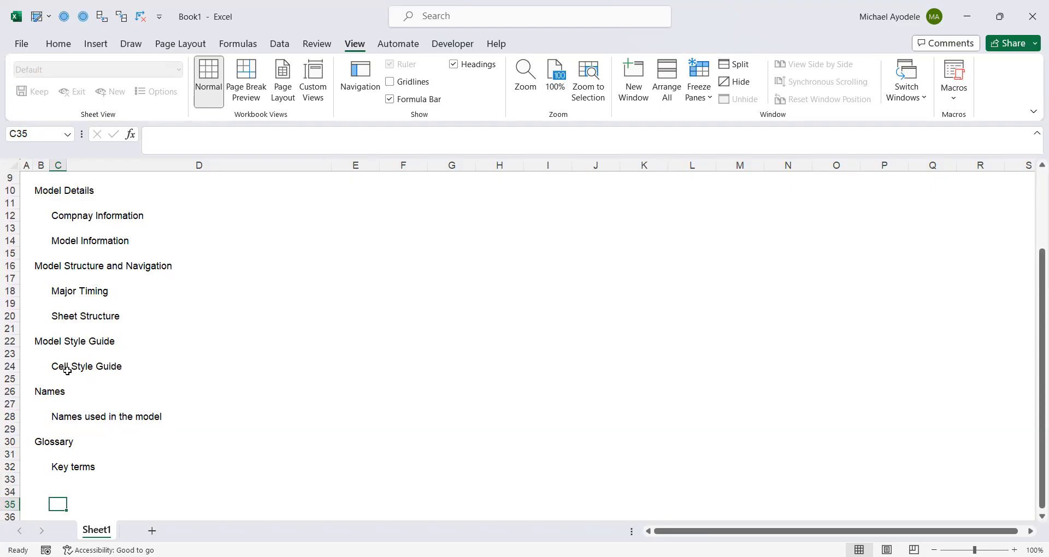
{"action": "key", "text": "Up"}
{"action": "key", "text": "Up"}
{"action": "key", "text": "Up"}
{"action": "key", "text": "Up"}
{"action": "key", "text": "Up"}
{"action": "key", "text": "Up"}
{"action": "key", "text": "Up"}
{"action": "key", "text": "Up"}
{"action": "key", "text": "Up"}
{"action": "key", "text": "Up"}
{"action": "key", "text": "Up"}
{"action": "key", "text": "Up"}
{"action": "key", "text": "Up"}
{"action": "key", "text": "Up"}
{"action": "key", "text": "Up"}
{"action": "key", "text": "Up"}
{"action": "key", "text": "Up"}
{"action": "key", "text": "Up"}
{"action": "key", "text": "Up"}
{"action": "key", "text": "Up"}
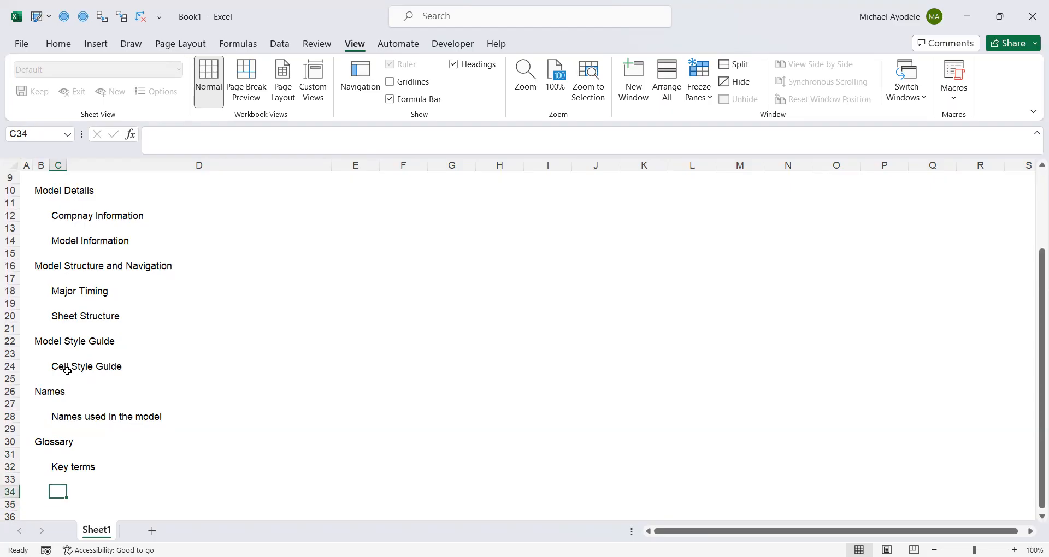
{"action": "key", "text": "Up"}
{"action": "key", "text": "Up"}
{"action": "key", "text": "Up"}
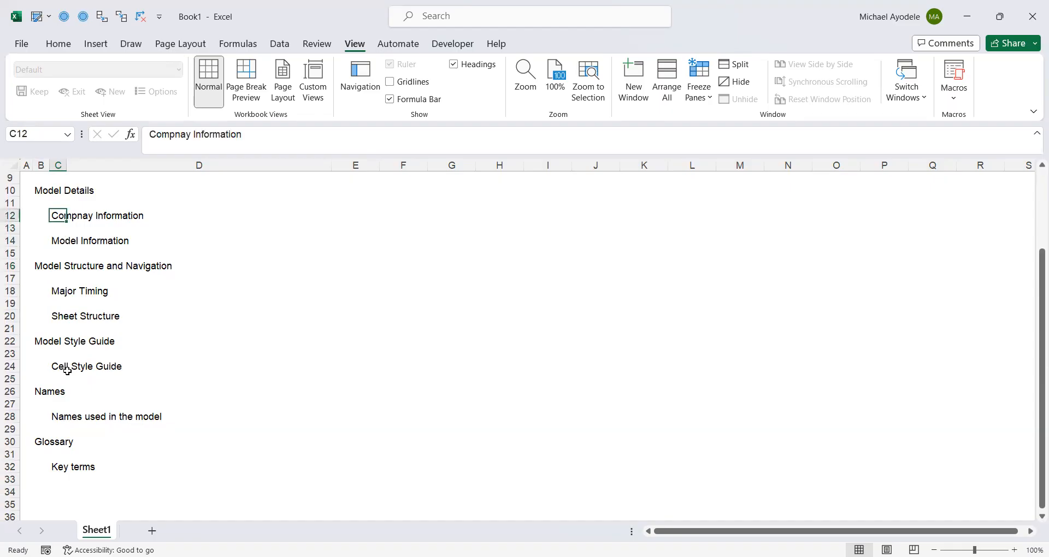
{"action": "key", "text": "Down"}
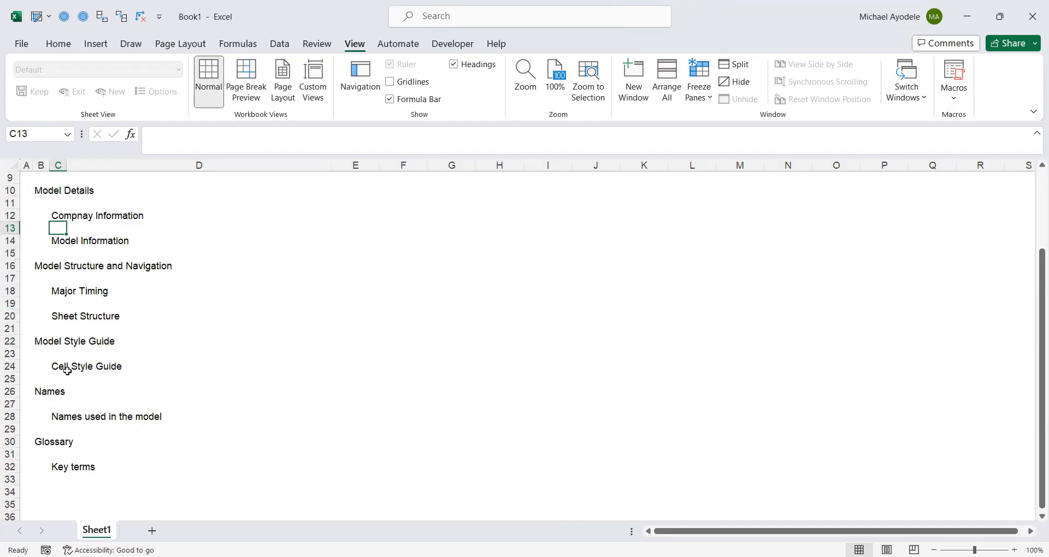
{"action": "key", "text": "Down"}
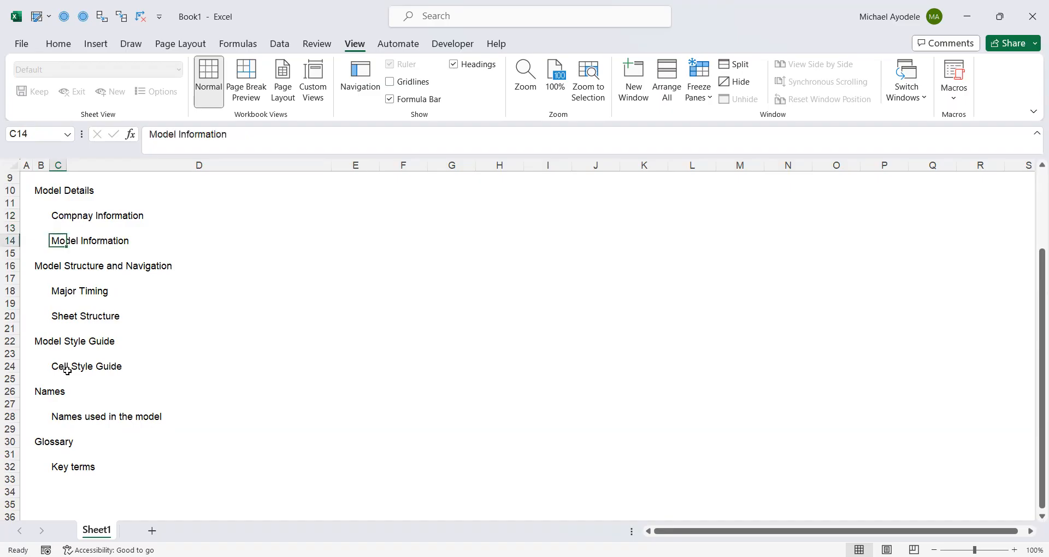
{"action": "key", "text": "Down"}
{"action": "key", "text": "Down"}
{"action": "key", "text": "Down"}
{"action": "key", "text": "Down"}
{"action": "key", "text": "Down"}
{"action": "key", "text": "Down"}
{"action": "key", "text": "Down"}
{"action": "key", "text": "Down"}
{"action": "key", "text": "Down"}
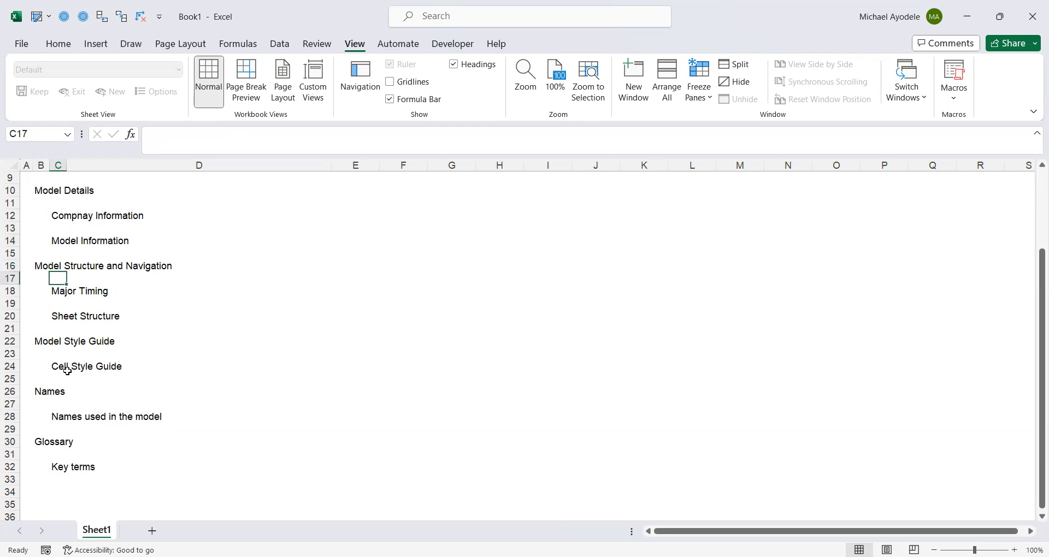
{"action": "key", "text": "Down"}
{"action": "key", "text": "Down"}
{"action": "key", "text": "Down"}
{"action": "key", "text": "Down"}
{"action": "key", "text": "Down"}
{"action": "key", "text": "Down"}
{"action": "key", "text": "Down"}
{"action": "key", "text": "Up"}
{"action": "key", "text": "Up"}
{"action": "key", "text": "Up"}
{"action": "key", "text": "Up"}
{"action": "key", "text": "Up"}
{"action": "key", "text": "Up"}
{"action": "key", "text": "Up"}
{"action": "key", "text": "Up"}
{"action": "key", "text": "Up"}
{"action": "key", "text": "Up"}
{"action": "key", "text": "Up"}
{"action": "key", "text": "Up"}
{"action": "key", "text": "Up"}
{"action": "key", "text": "Up"}
{"action": "key", "text": "Up"}
{"action": "key", "text": "Up"}
{"action": "key", "text": "Up"}
{"action": "key", "text": "Up"}
{"action": "key", "text": "Up"}
{"action": "key", "text": "Up"}
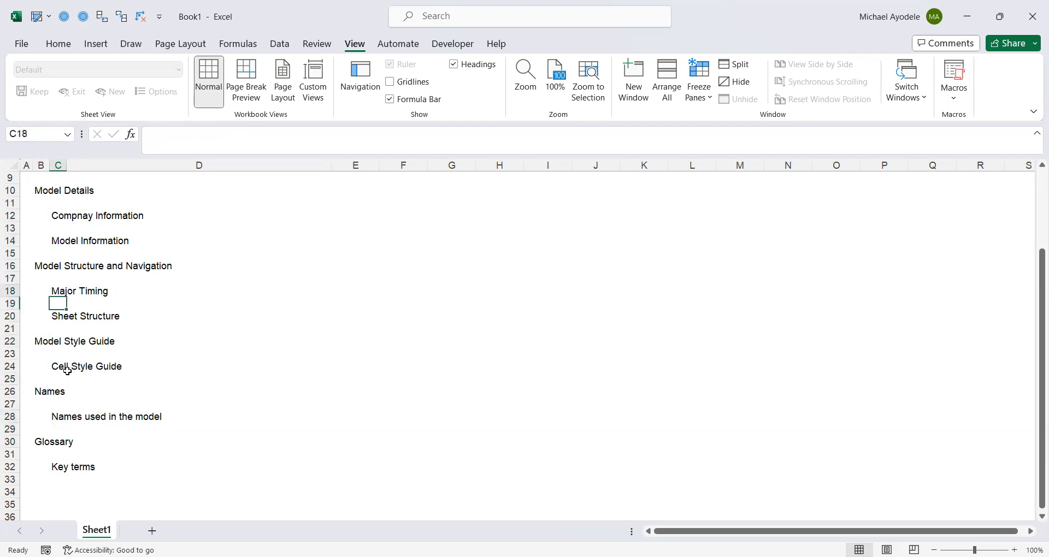
{"action": "key", "text": "Up"}
{"action": "key", "text": "Up"}
{"action": "key", "text": "Down"}
{"action": "key", "text": "Down"}
{"action": "key", "text": "Down"}
{"action": "key", "text": "Down"}
{"action": "key", "text": "Down"}
{"action": "key", "text": "Down"}
{"action": "key", "text": "Down"}
{"action": "key", "text": "Down"}
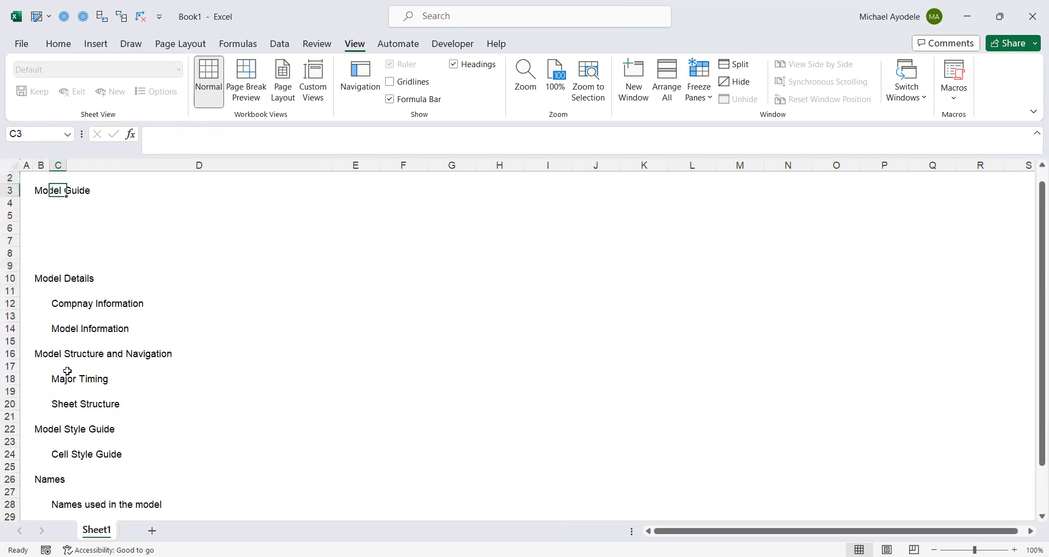
{"action": "key", "text": "Down"}
{"action": "key", "text": "Down"}
{"action": "key", "text": "Down"}
{"action": "key", "text": "Down"}
{"action": "key", "text": "Down"}
{"action": "key", "text": "Down"}
{"action": "key", "text": "Down"}
{"action": "key", "text": "Down"}
{"action": "key", "text": "Down"}
{"action": "key", "text": "Down"}
{"action": "key", "text": "Down"}
{"action": "key", "text": "Down"}
{"action": "key", "text": "Down"}
{"action": "key", "text": "Down"}
{"action": "key", "text": "Down"}
{"action": "key", "text": "Down"}
{"action": "key", "text": "Down"}
{"action": "key", "text": "Down"}
{"action": "key", "text": "Down"}
{"action": "key", "text": "Down"}
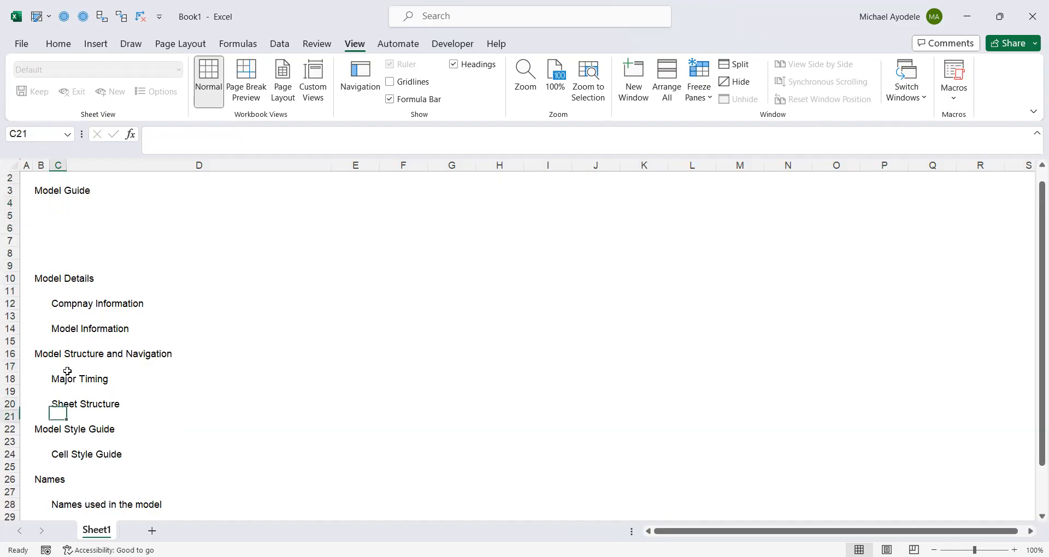
{"action": "key", "text": "Down"}
{"action": "key", "text": "Down"}
{"action": "key", "text": "Down"}
{"action": "key", "text": "Down"}
{"action": "key", "text": "Down"}
{"action": "key", "text": "Down"}
{"action": "key", "text": "Down"}
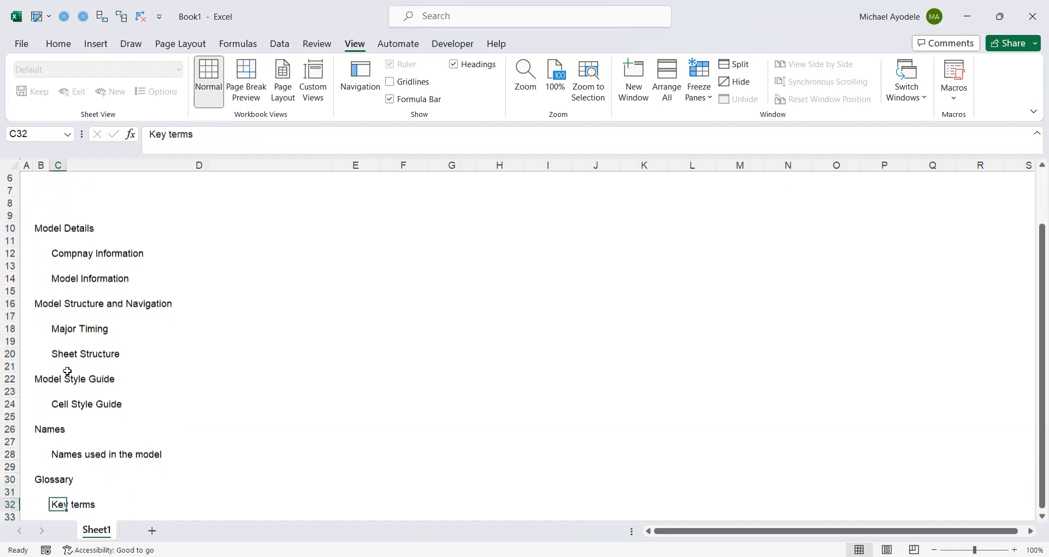